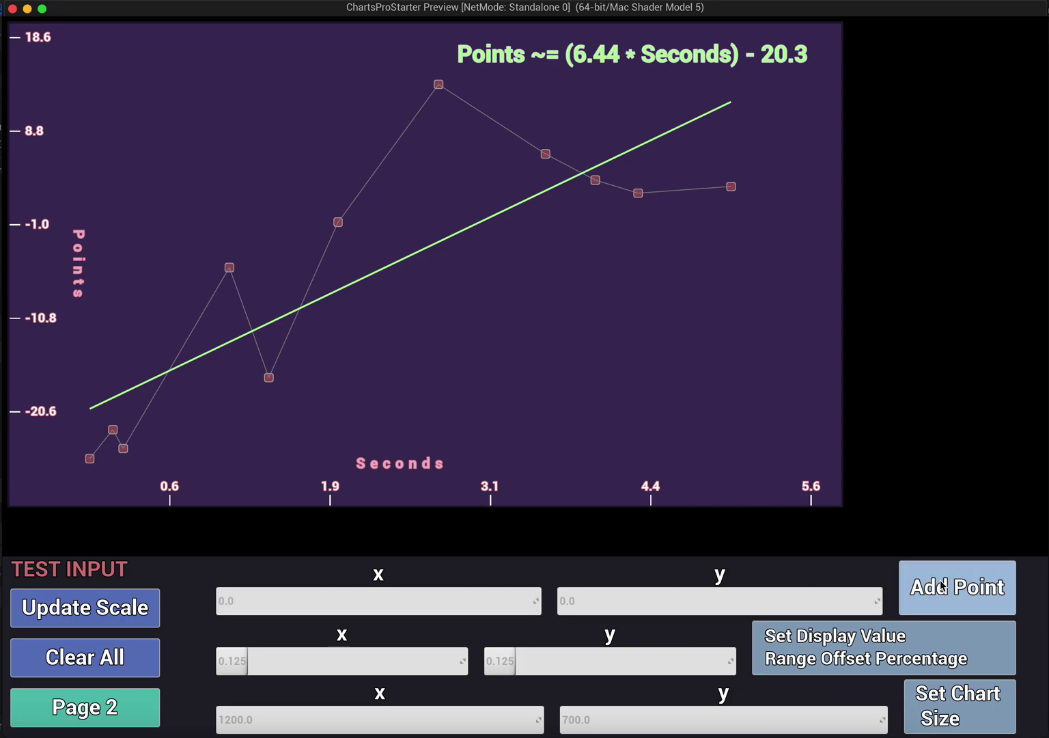
- Add a line chart point at 0.0 Points, 0.0 Seconds, using the default x and y values
left_click(920, 604)
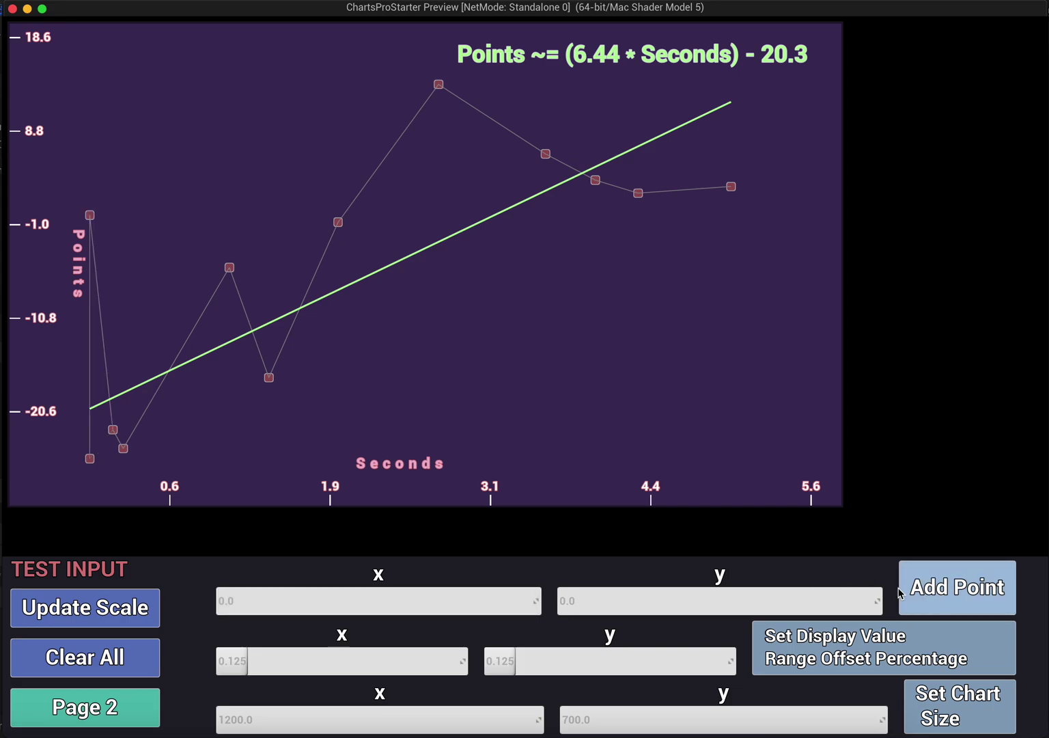
- Apply display range offsets of about 0.24 and 0.25, then raise chart width to about 1313
mouse_move(87, 218)
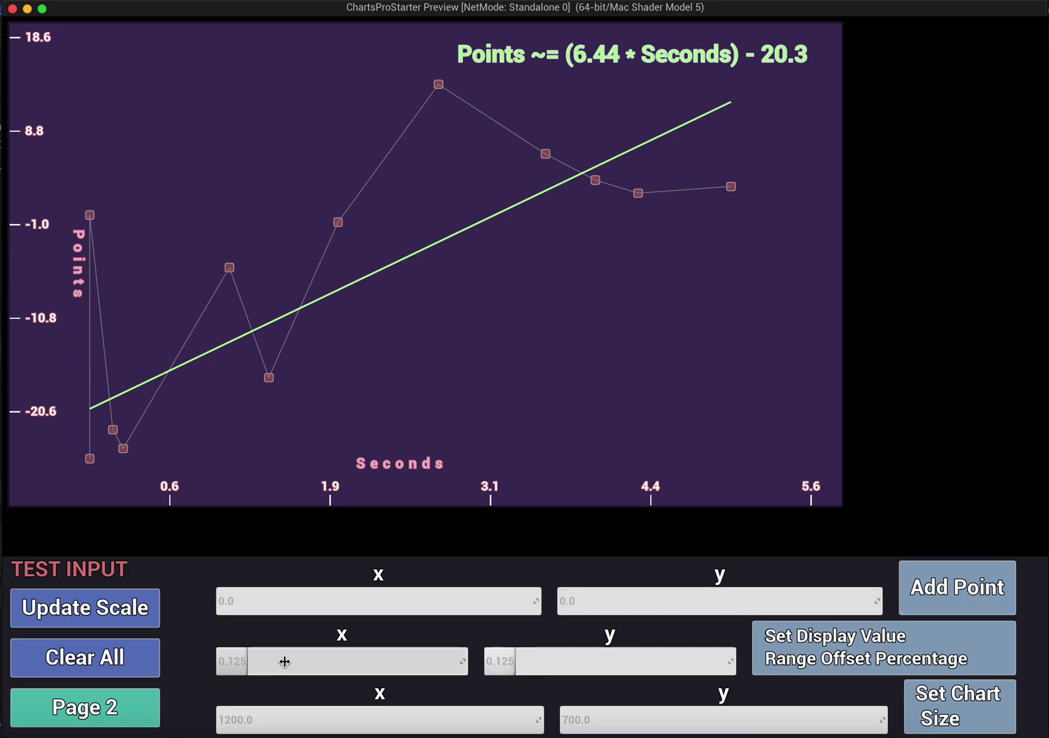
left_click_drag(282, 667, 325, 667)
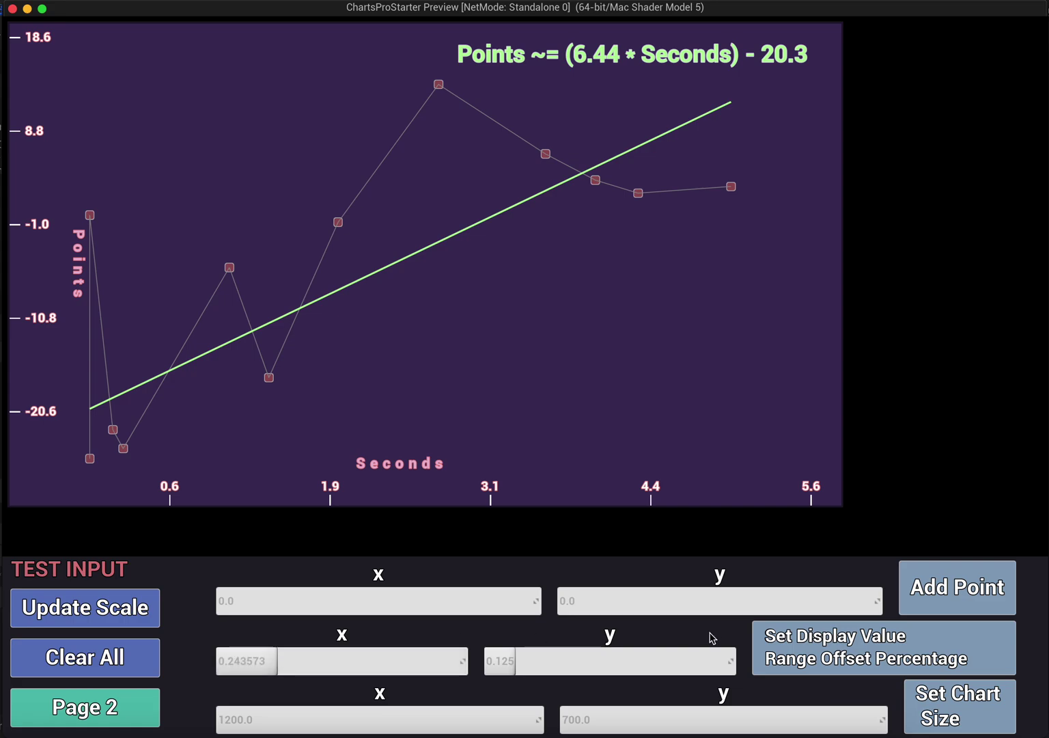
left_click_drag(710, 659, 751, 658)
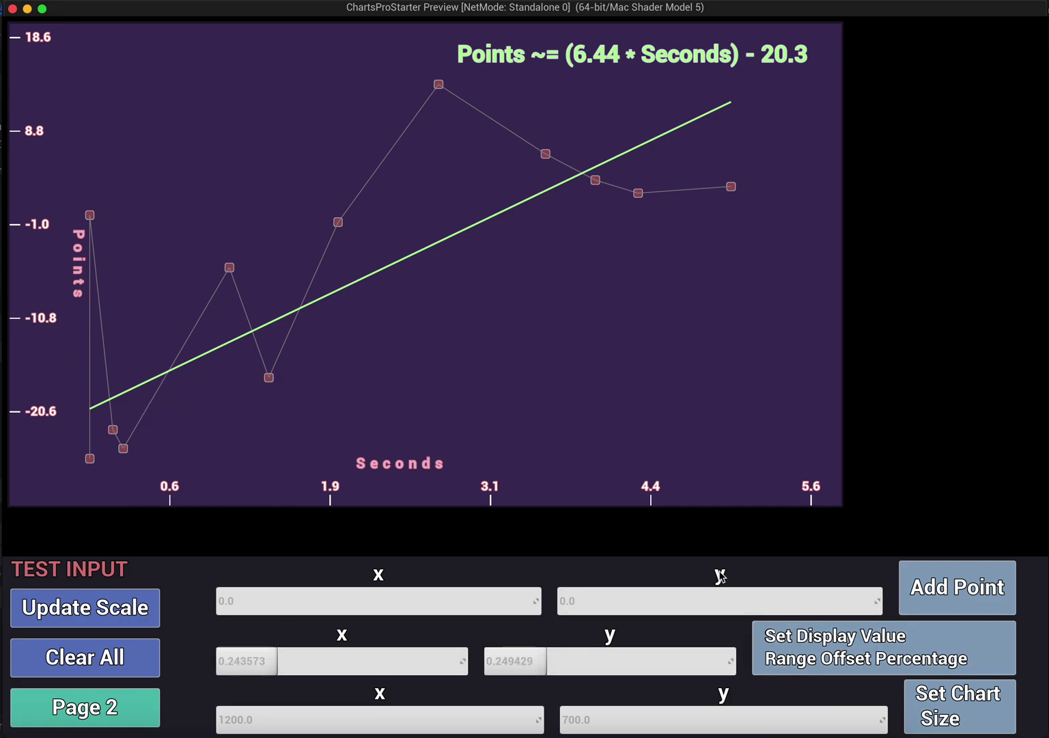
left_click(838, 662)
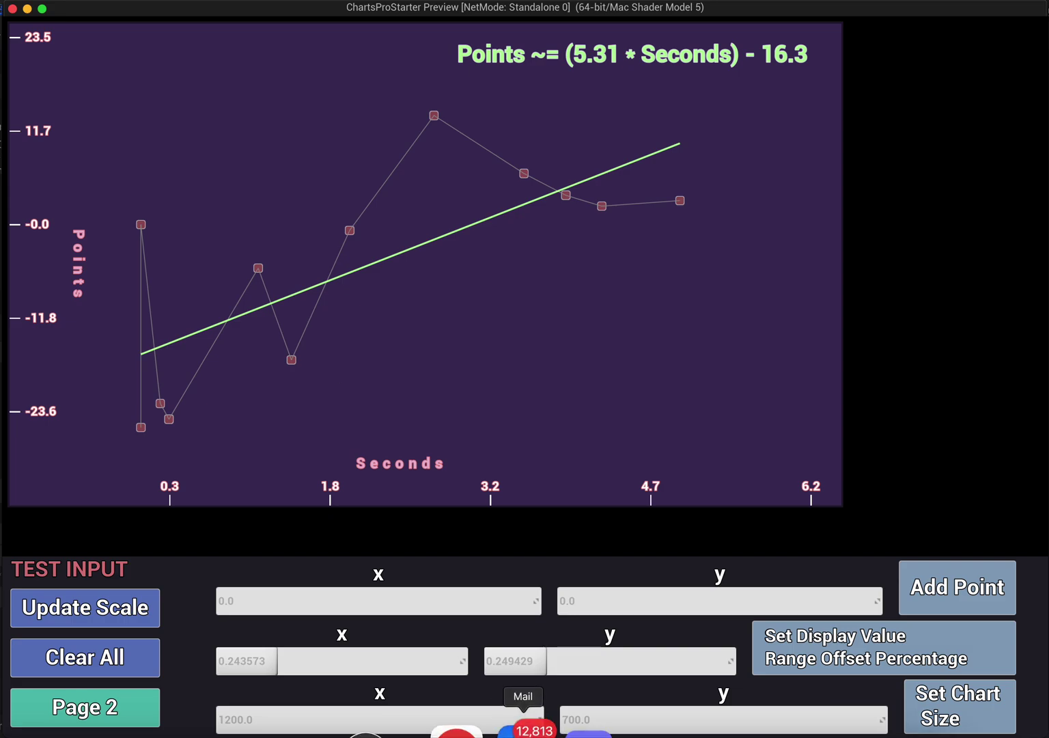
left_click_drag(325, 726, 326, 721)
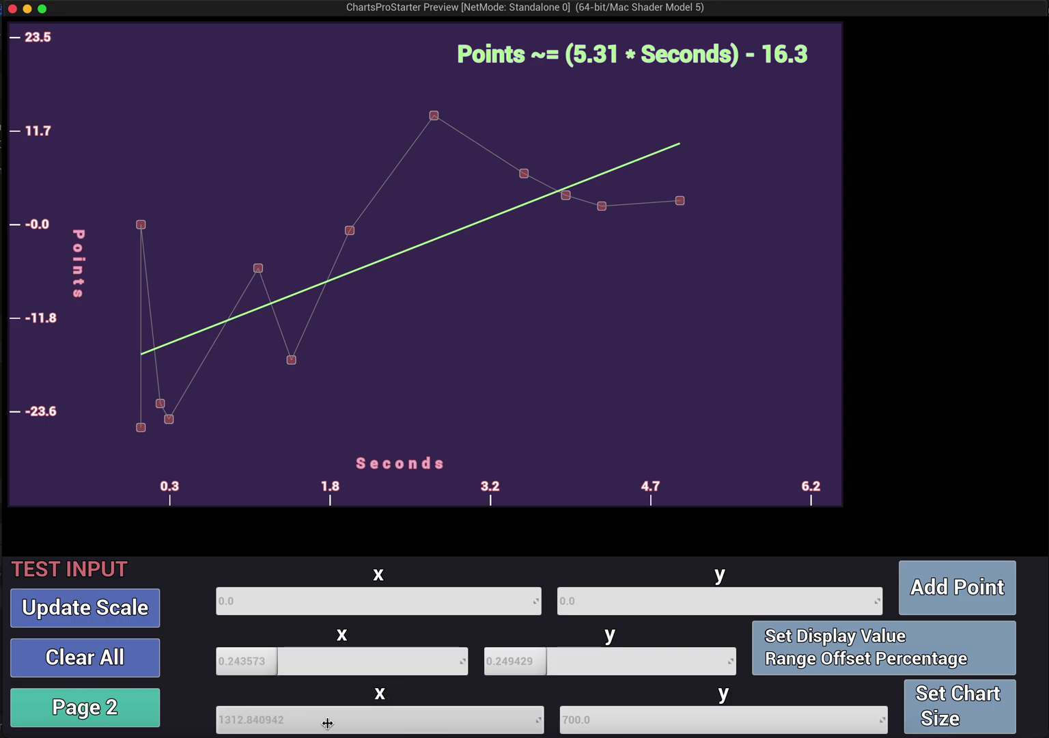
- Apply the wider chart size, then on page 2 toggle Animate Changes and hide point markers
left_click(941, 713)
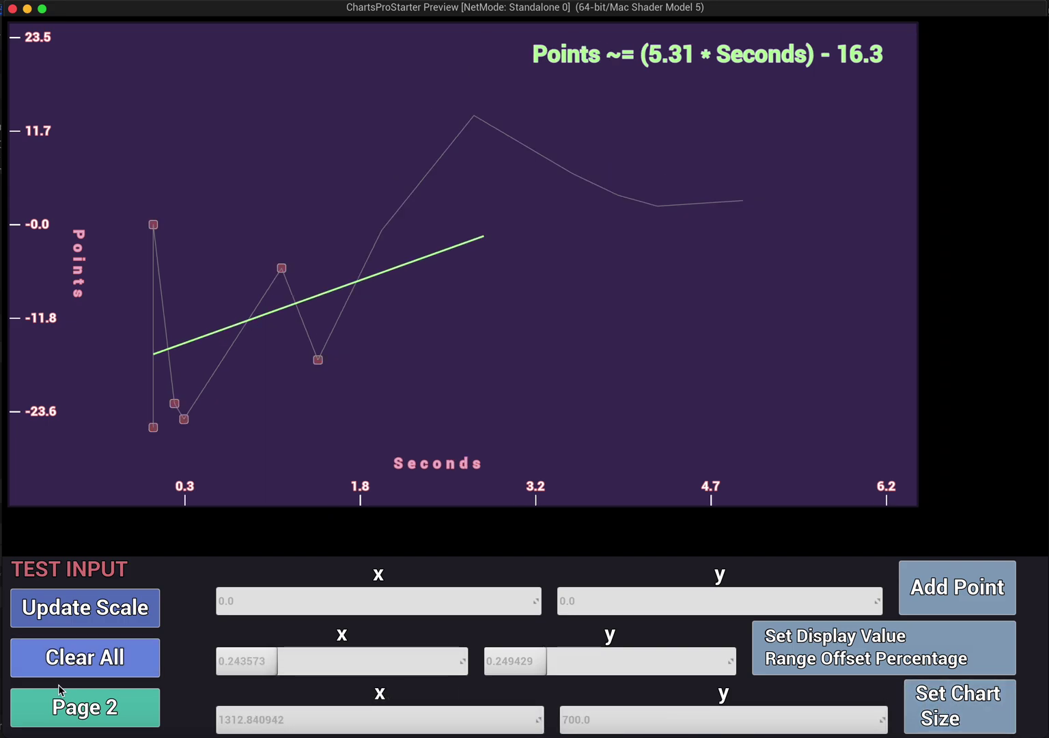
left_click(87, 703)
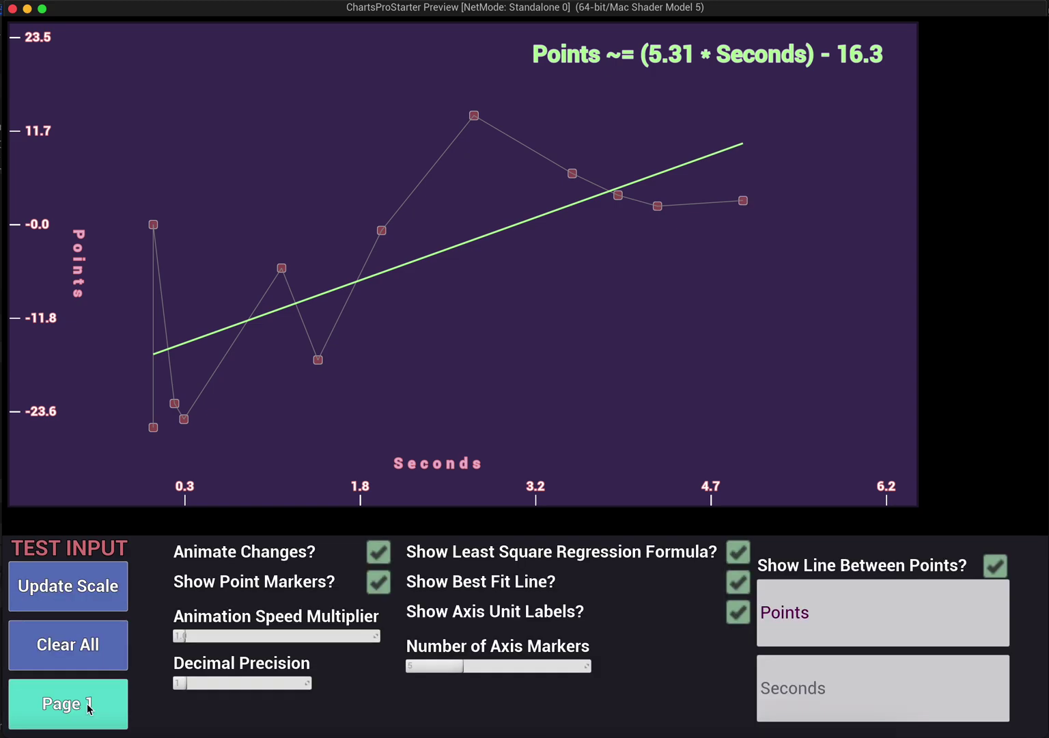
left_click(378, 556)
left_click(377, 557)
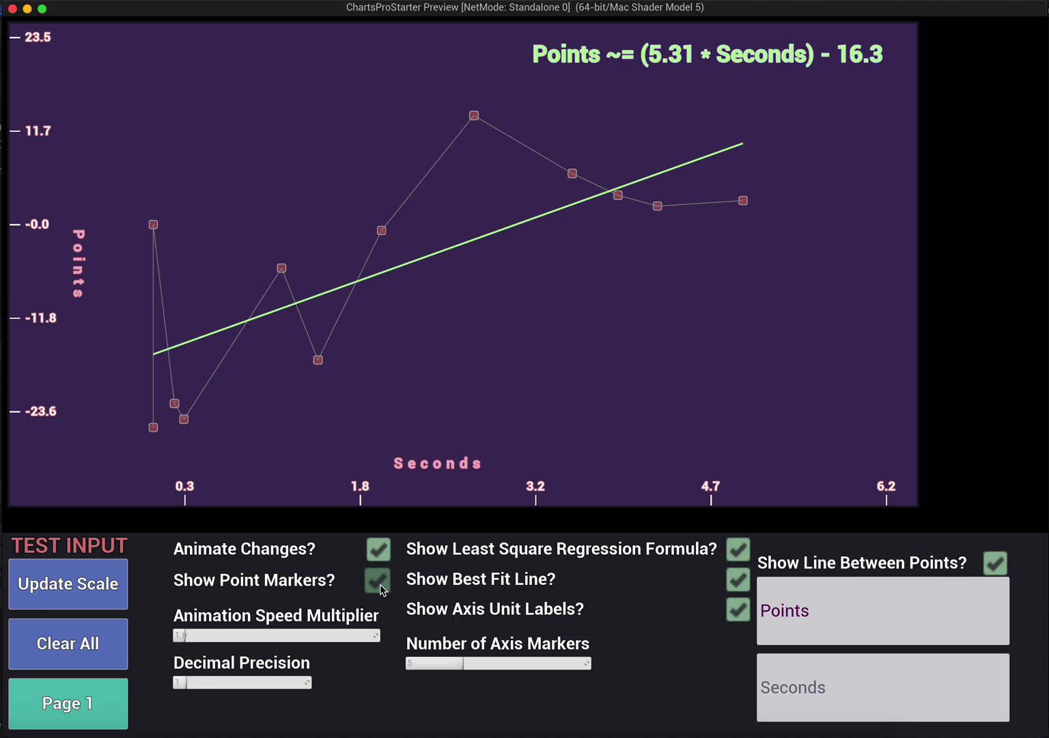
left_click(379, 584)
- Toggle the regression formula, best fit line, unit labels and point markers off and back on
left_click(736, 550)
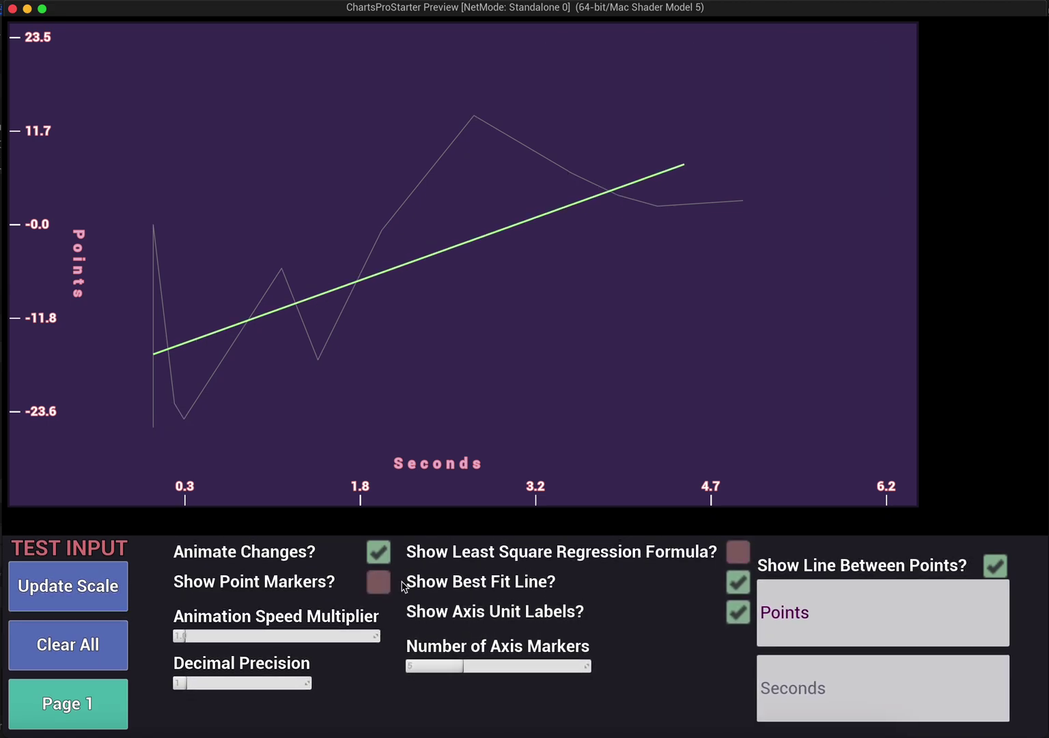
left_click(738, 582)
left_click(738, 613)
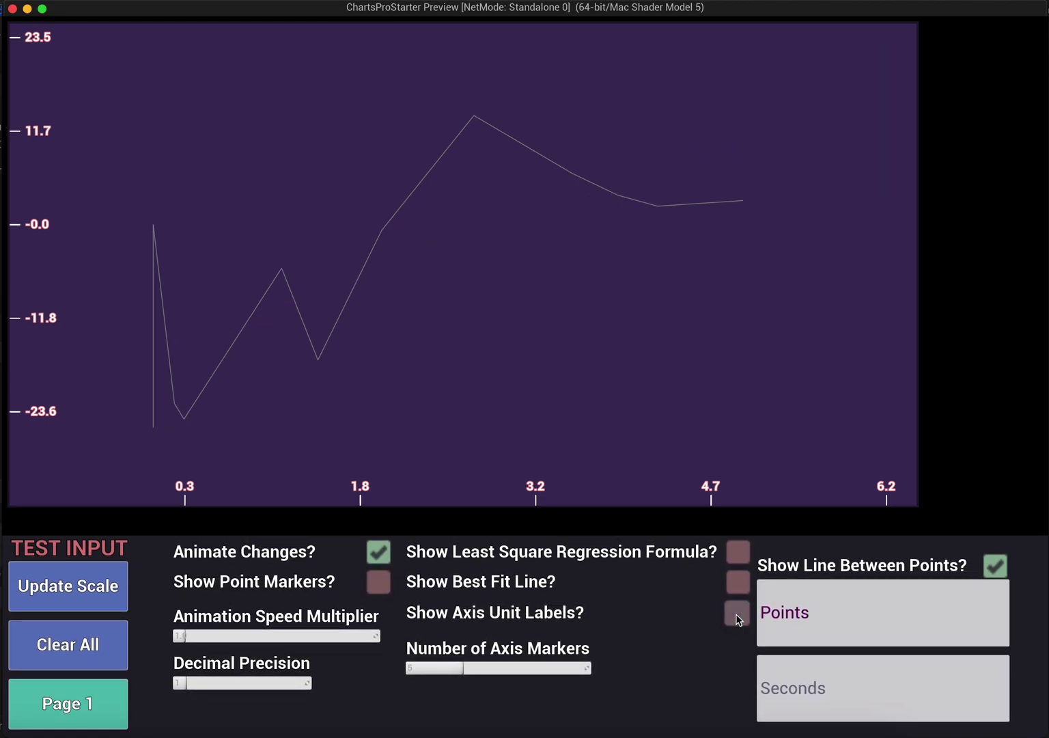
left_click(734, 586)
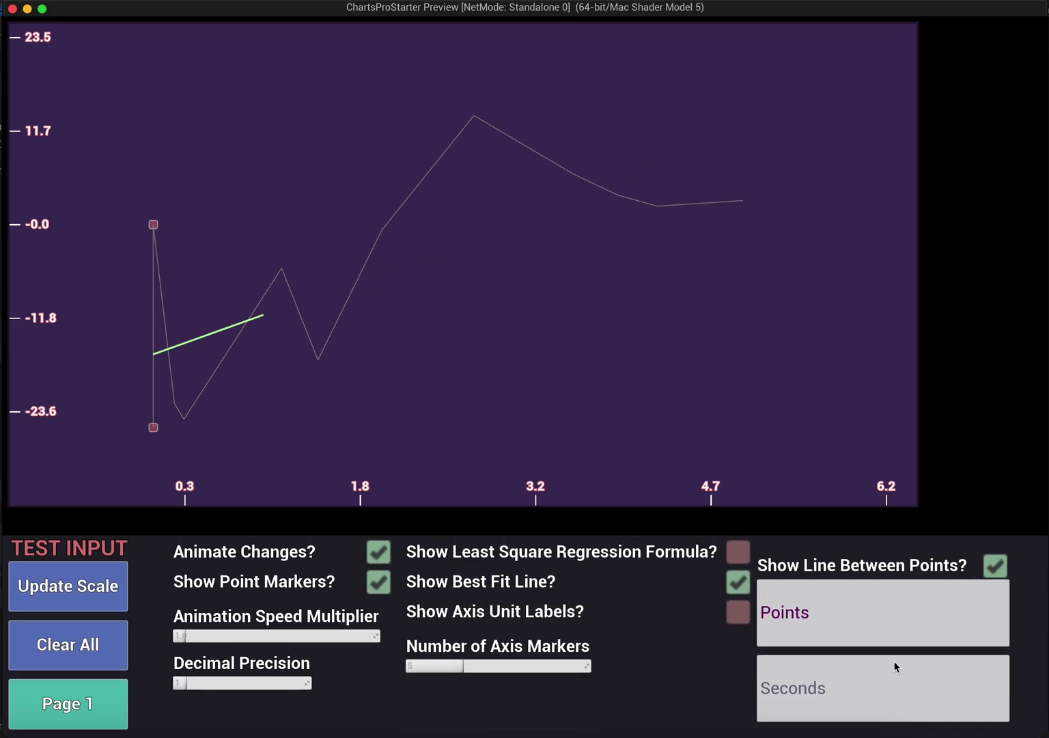
left_click(738, 551)
left_click(737, 584)
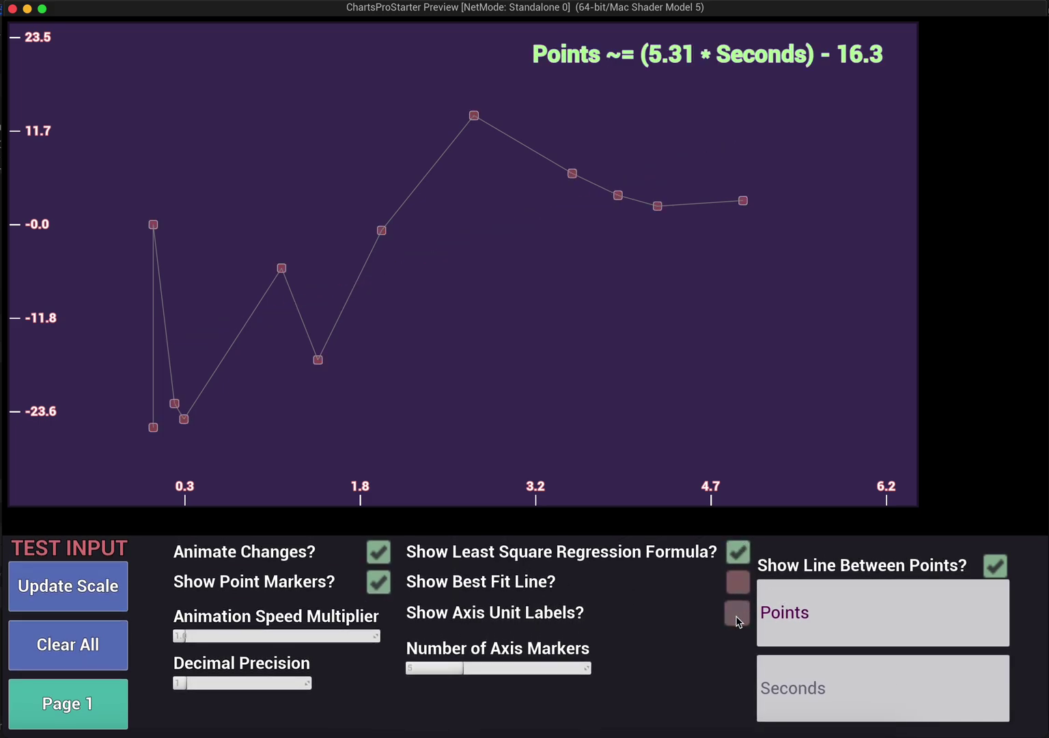
left_click(736, 618)
left_click(744, 581)
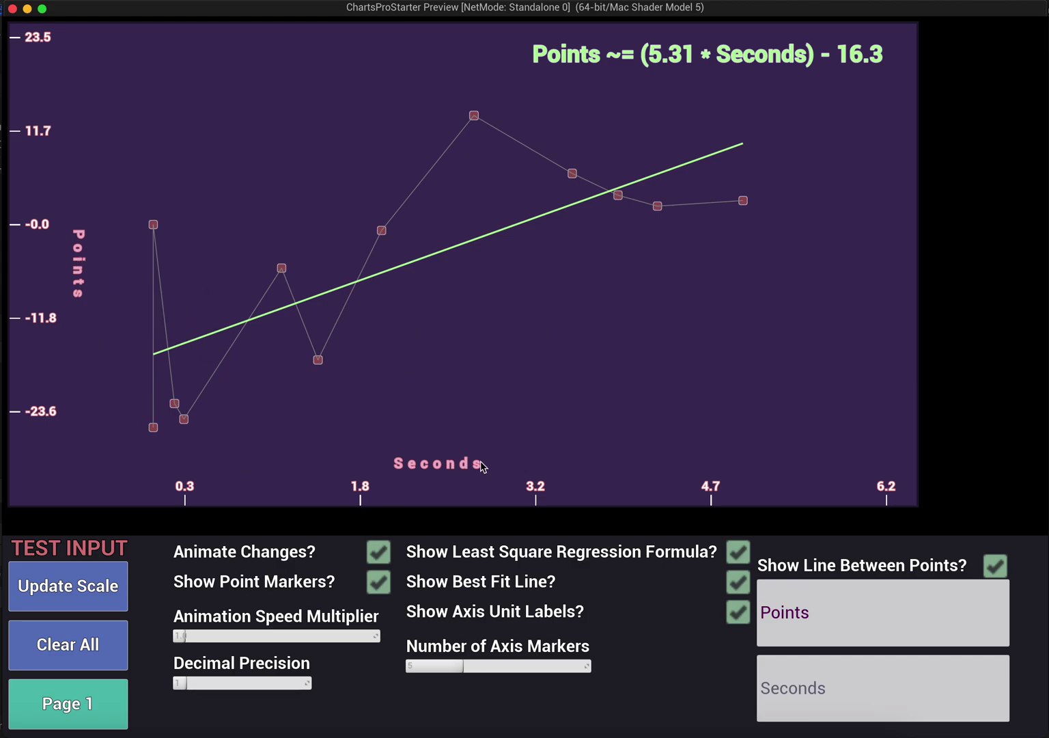
- Adjust the animation speed, set Decimal Precision to 2 and Axis Markers to 2
left_click(293, 637)
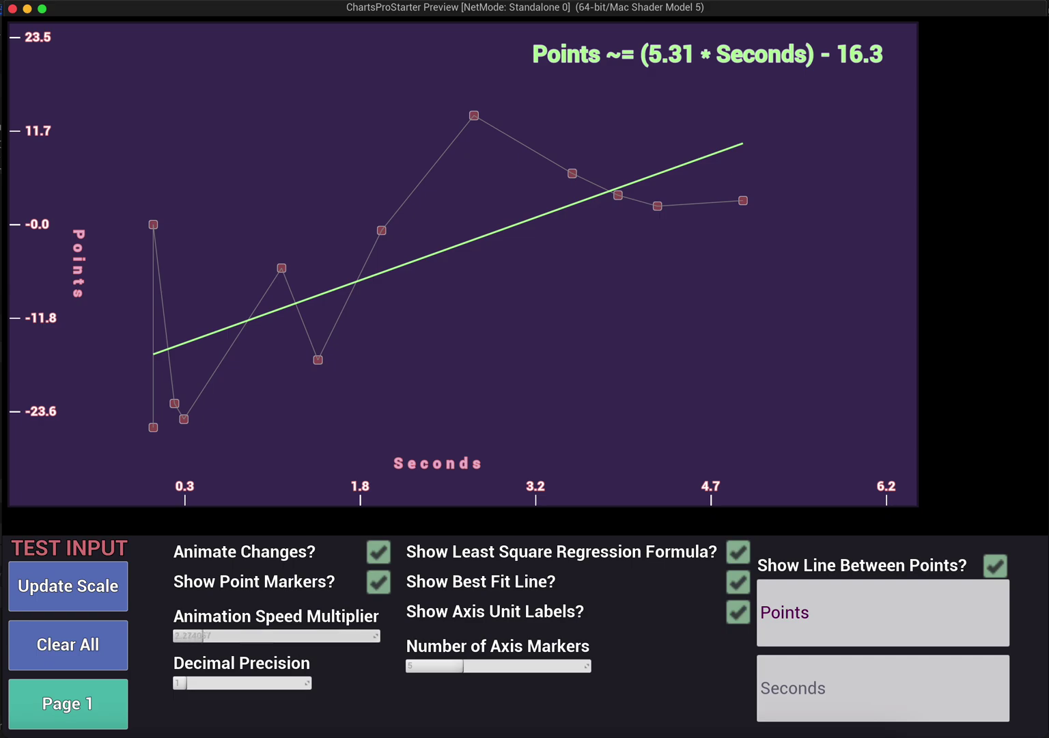
left_click_drag(293, 636, 181, 636)
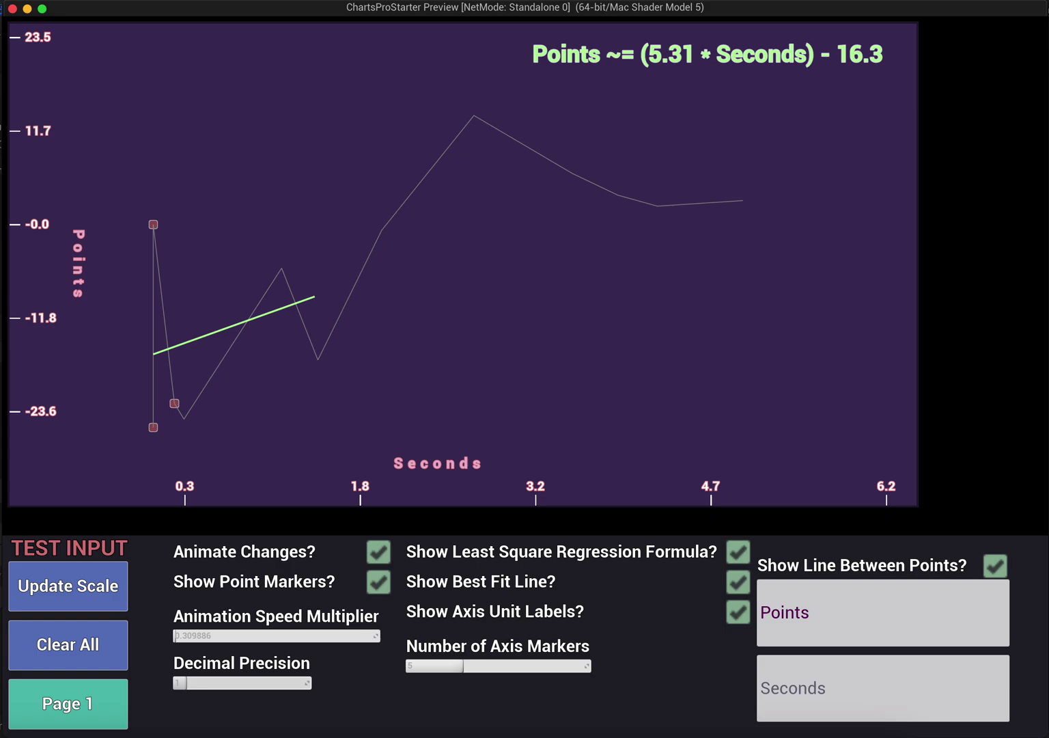
left_click_drag(179, 682, 200, 682)
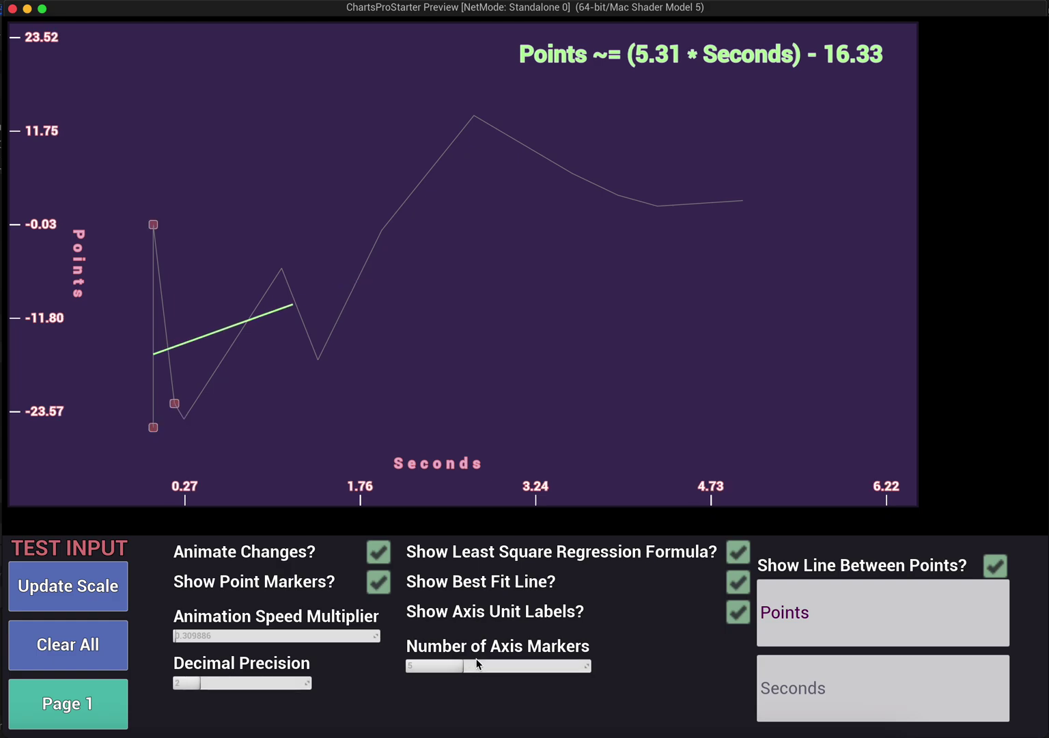
left_click_drag(476, 663, 408, 666)
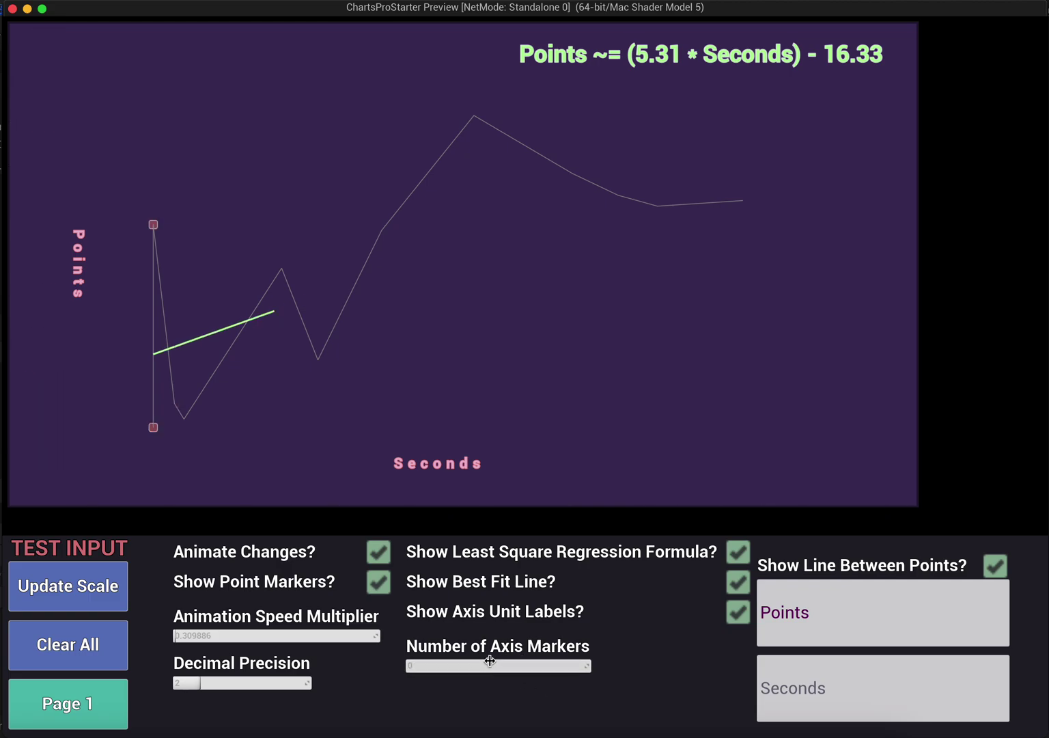
left_click_drag(489, 661, 418, 666)
- Append 's' to both axis labels, making them Pointss and Secondss
left_click(874, 615)
type("s")
left_click(867, 680)
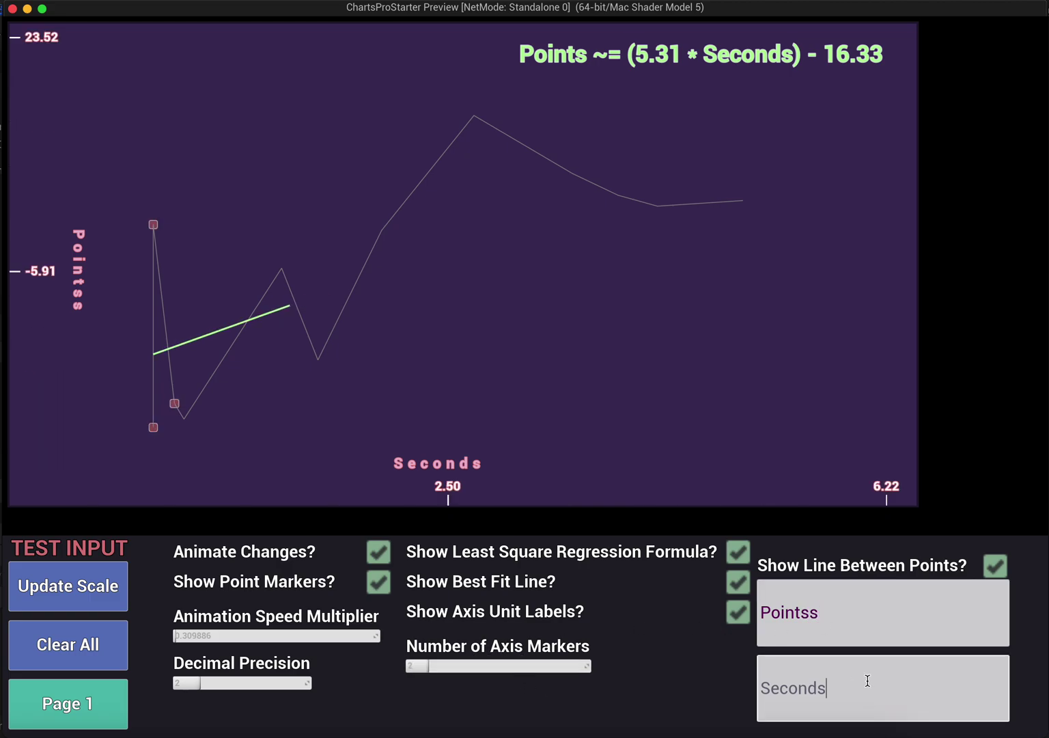
type("s")
- Toggle Animate Changes off and on, then switch to the pie chart demo
left_click(377, 552)
left_click(378, 552)
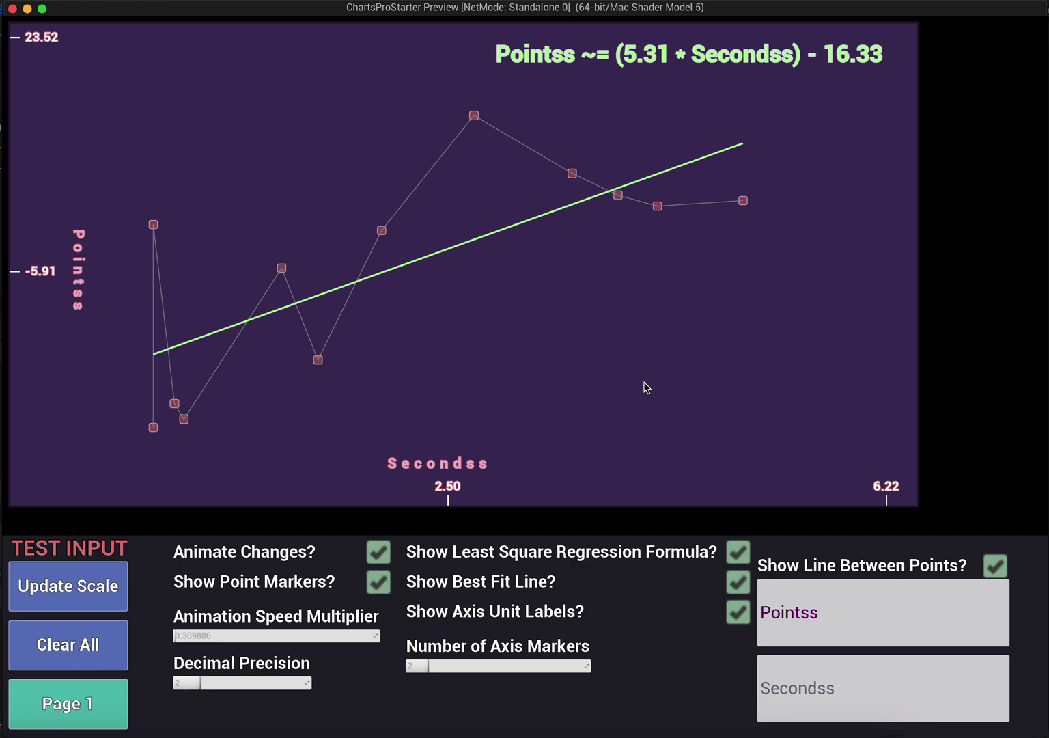
key("2")
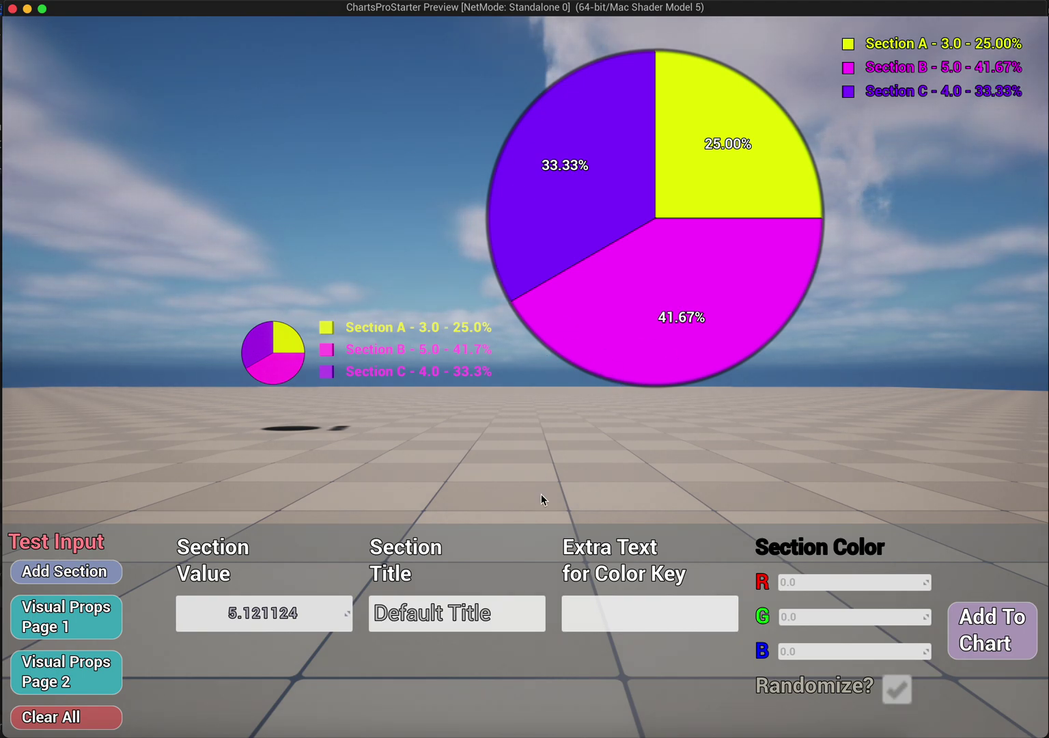
- Prepare a pie section with value 8, title 'Section D', extra text 'hello', and Randomize unchecked
left_click(266, 609)
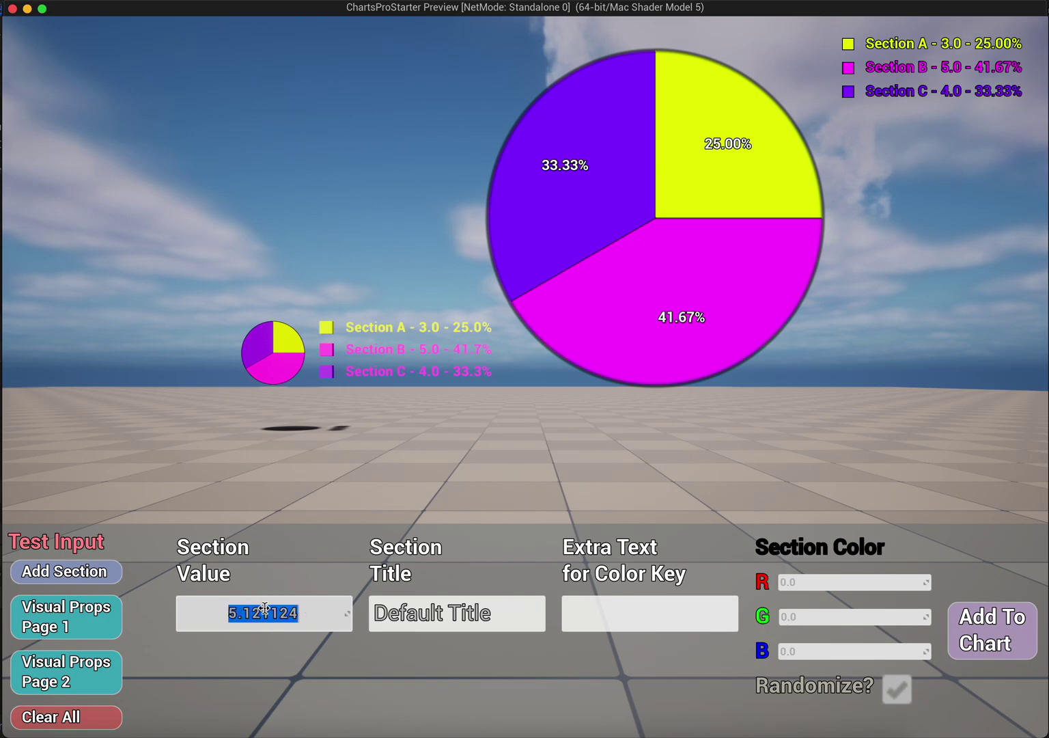
type("8")
double_click(268, 604)
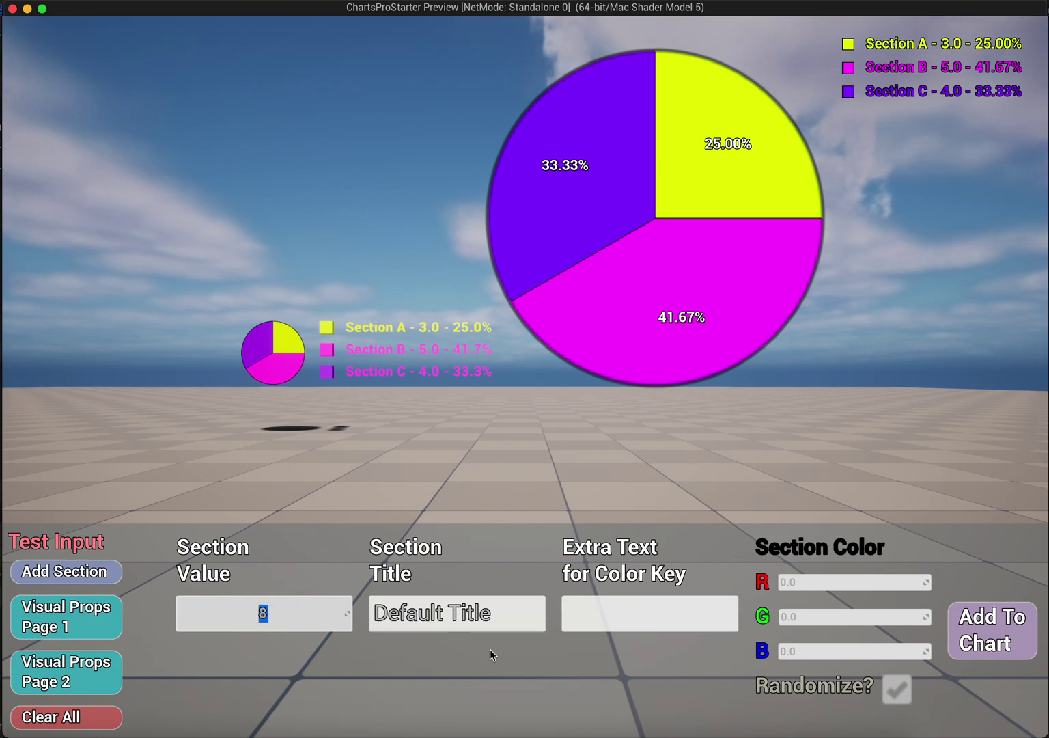
left_click(469, 619)
type("Section D")
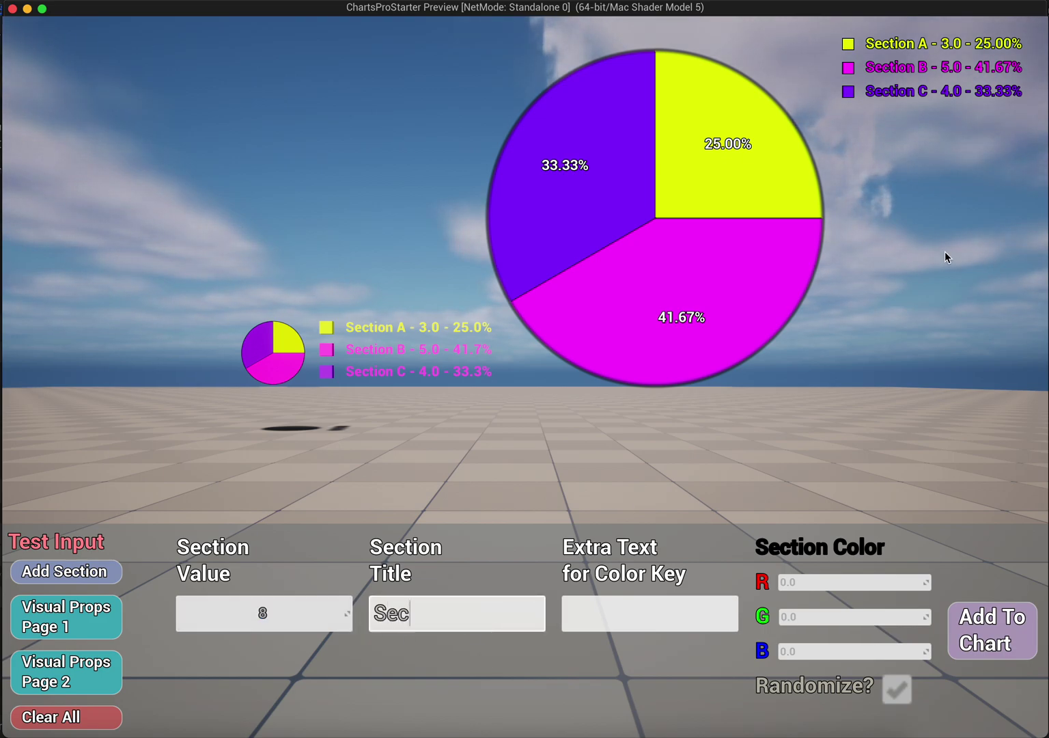
left_click(682, 611)
type("hello")
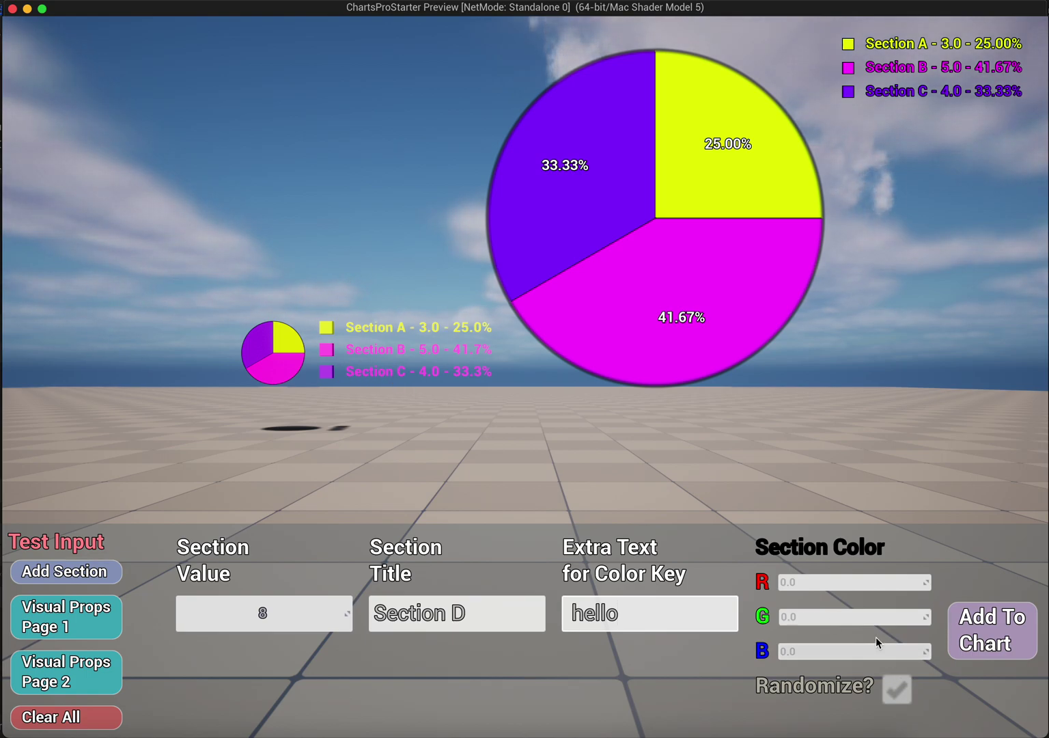
left_click(900, 689)
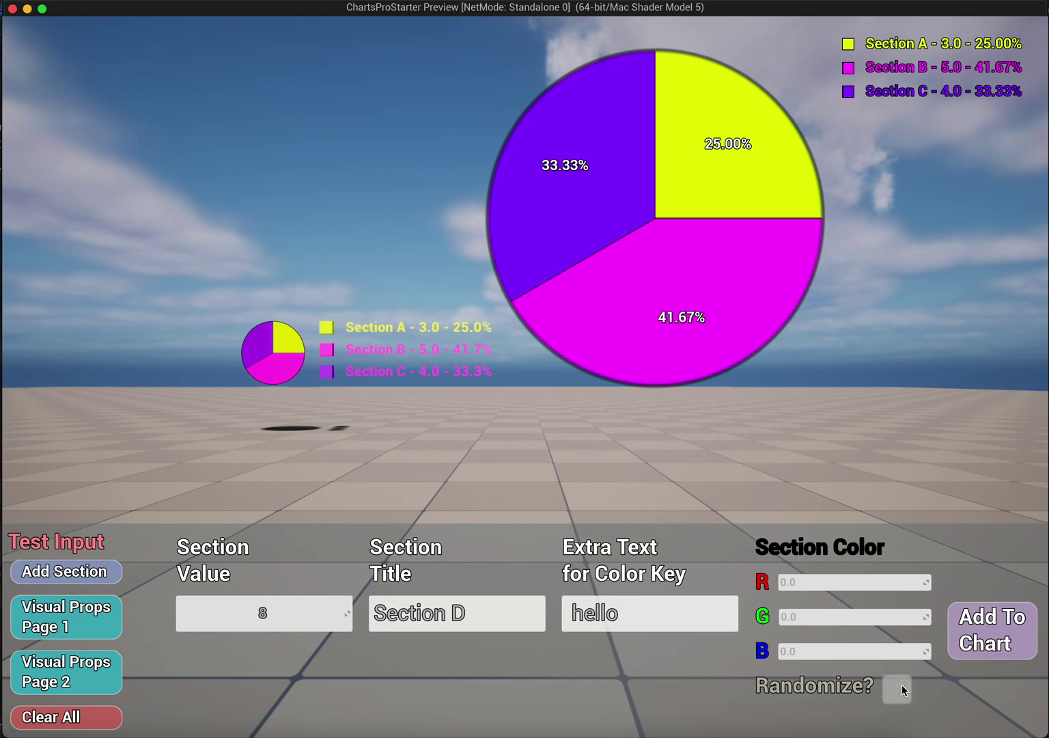
- Make the section colour green (G about 0.36) and add Section D to the pie
left_click(817, 584)
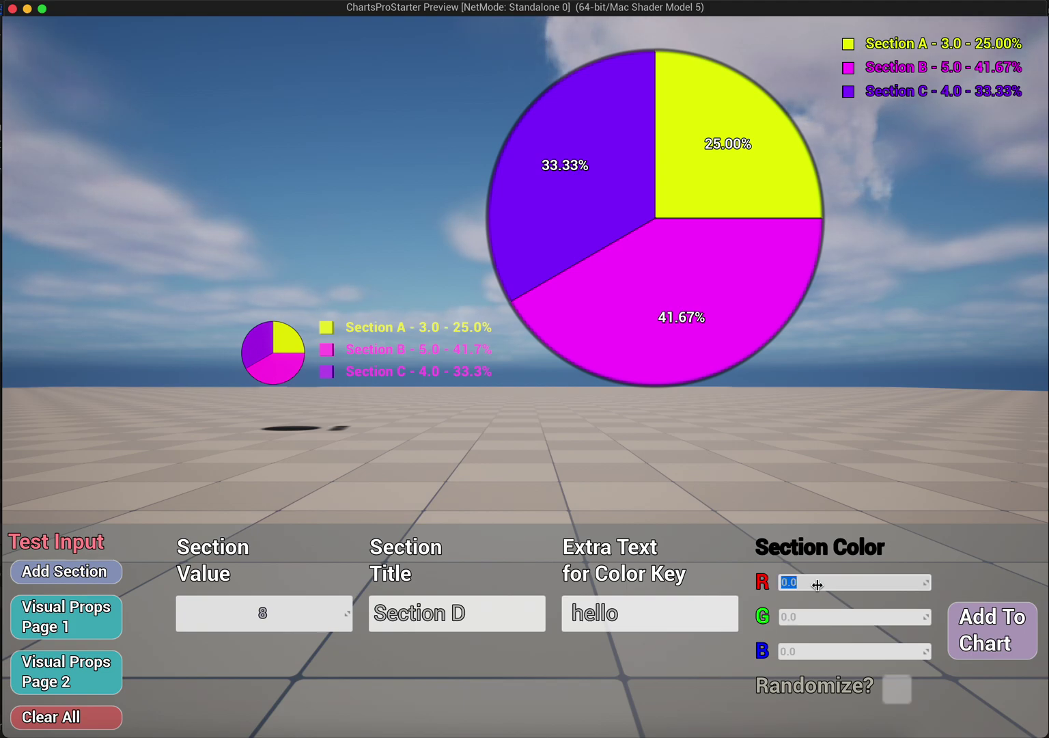
left_click_drag(816, 616, 833, 616)
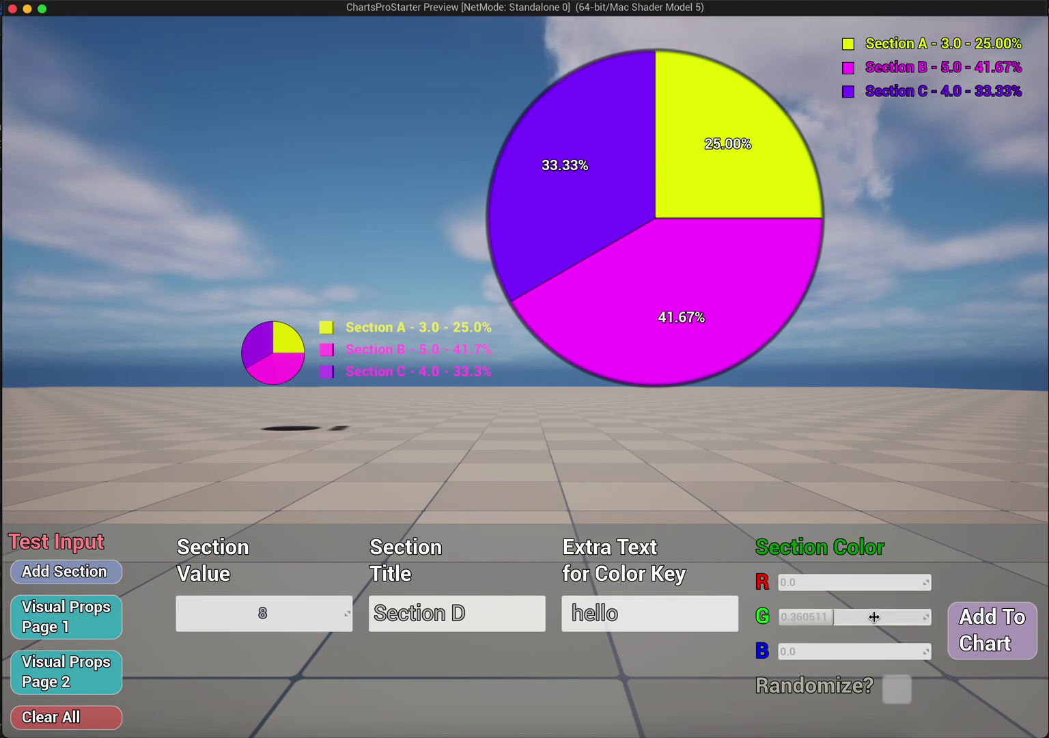
left_click(976, 630)
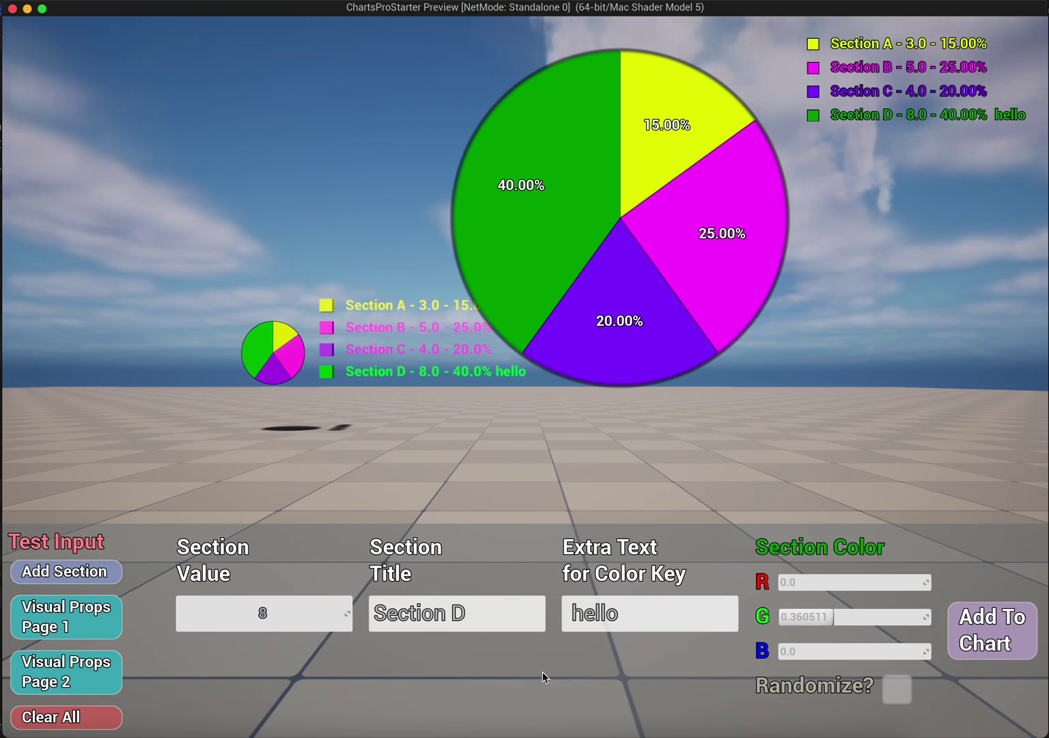
- On Visual Props page 1, set Border Thickness to 0 and Min % to Show Text to 0.211
left_click(83, 616)
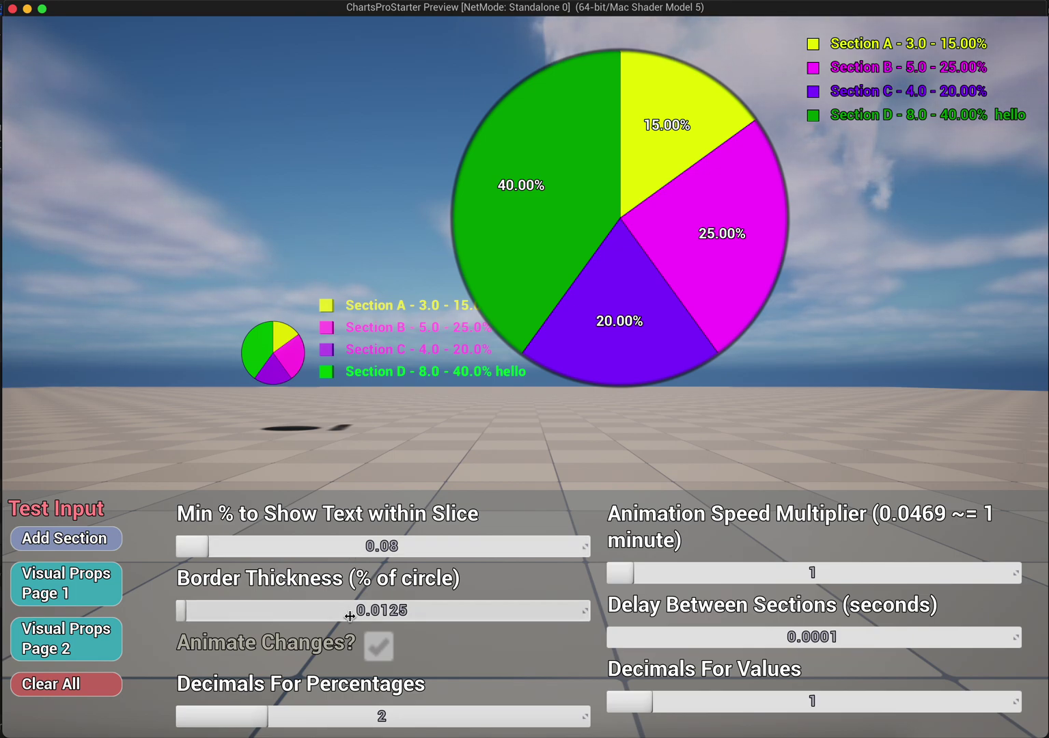
mouse_move(347, 611)
left_mouse_down()
mouse_move(356, 611)
mouse_move(341, 611)
left_mouse_up()
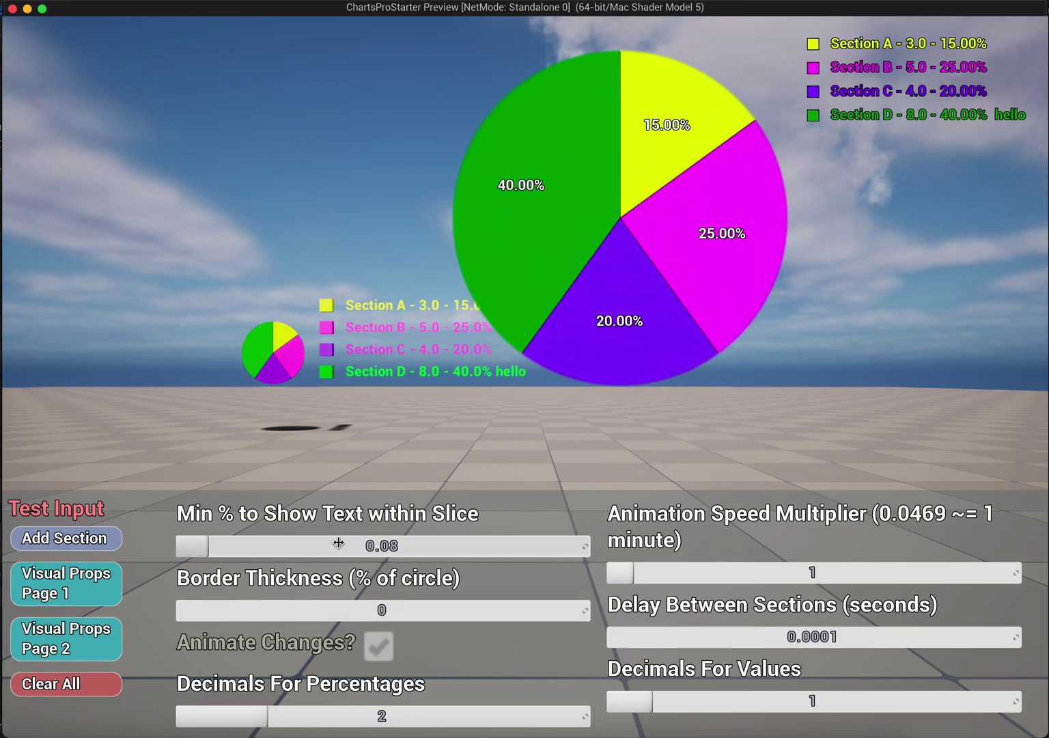
mouse_move(338, 543)
left_mouse_down()
mouse_move(369, 543)
mouse_move(340, 543)
left_mouse_up()
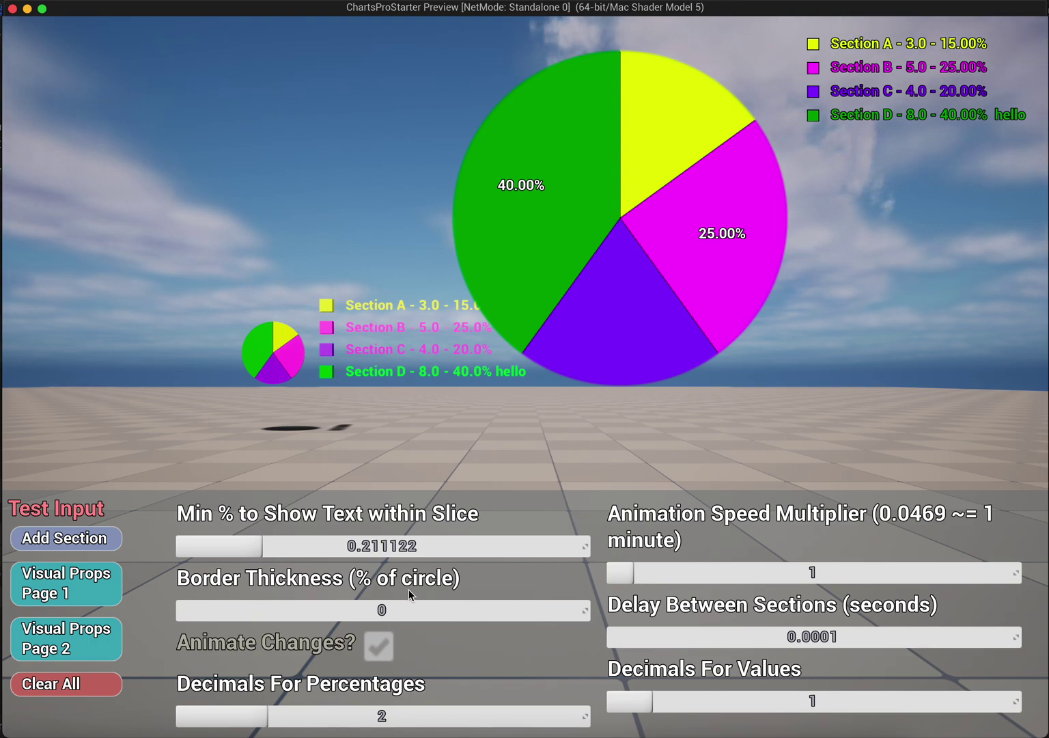
- Set the section delay to 0.25, animation speed to 1, and legend value decimals to 2
left_click_drag(810, 569, 843, 575)
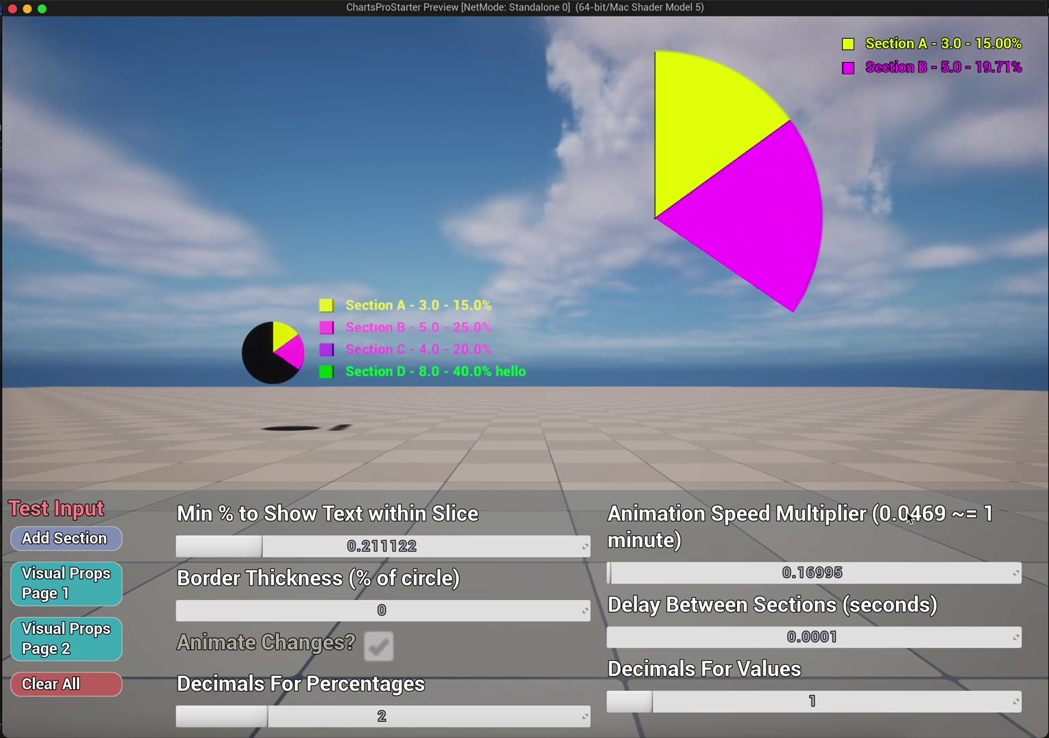
left_click(782, 635)
type("0.2")
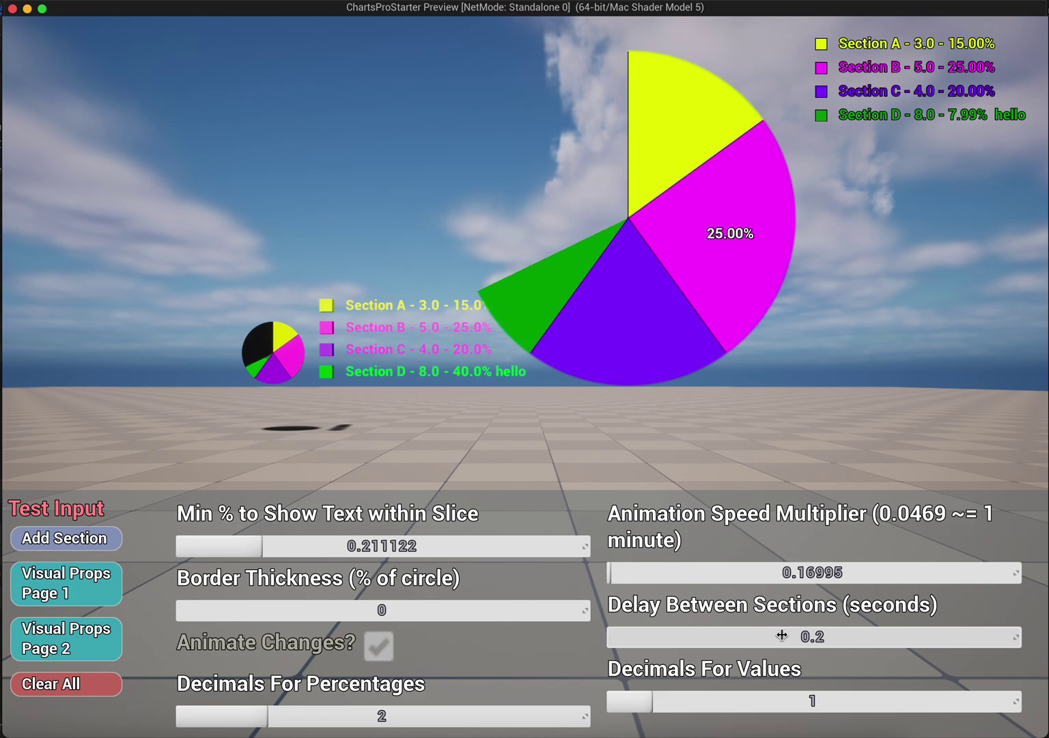
type("5")
key("Return")
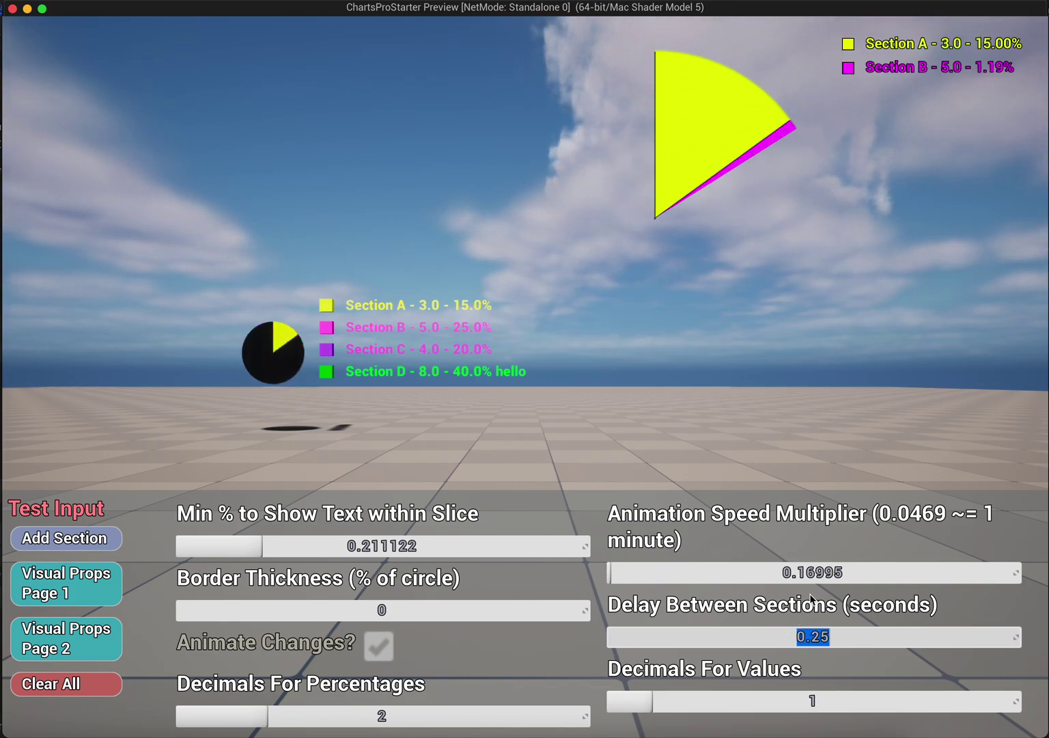
left_click(816, 573)
type("1")
key("Return")
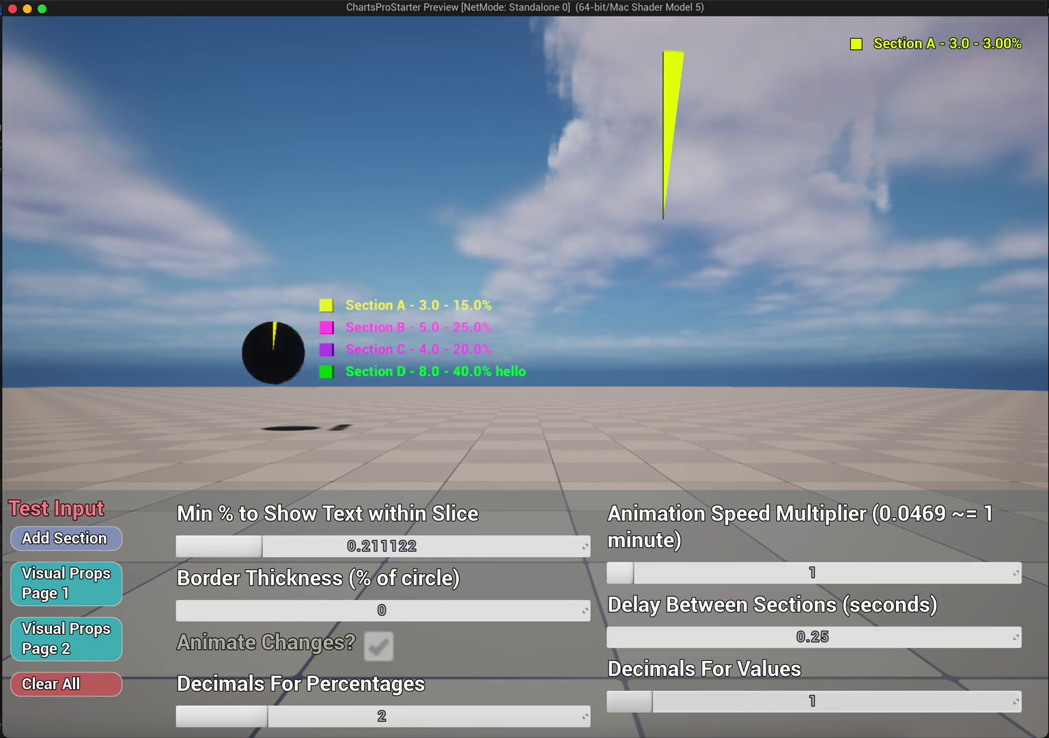
left_click_drag(721, 704, 732, 704)
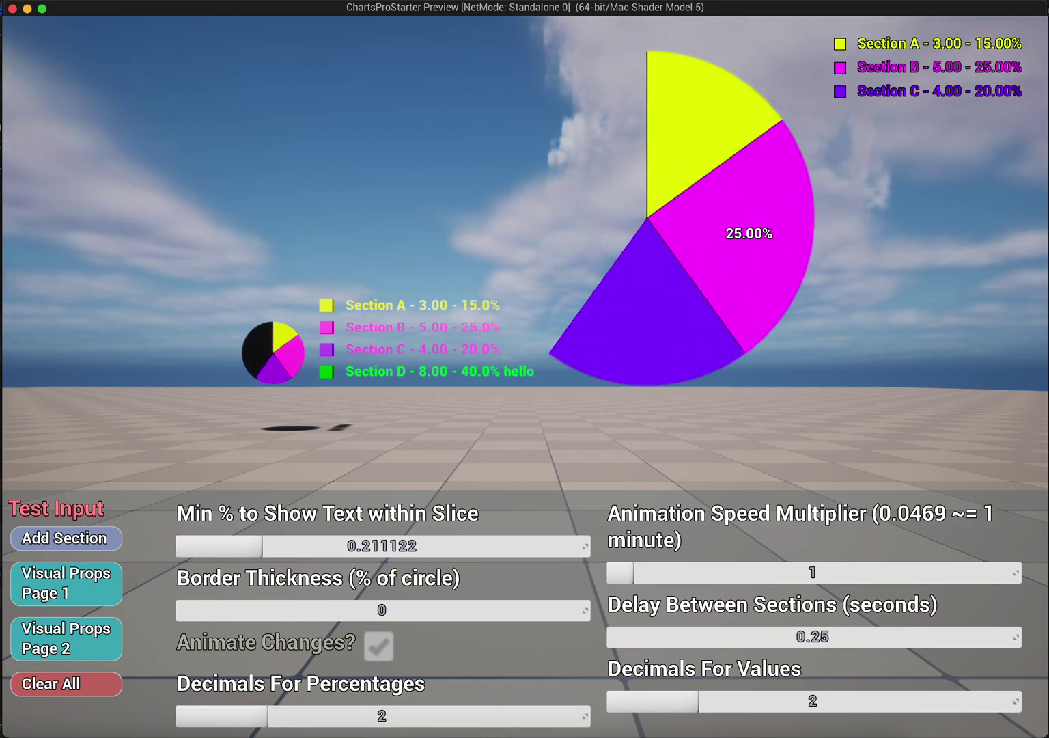
left_click(67, 638)
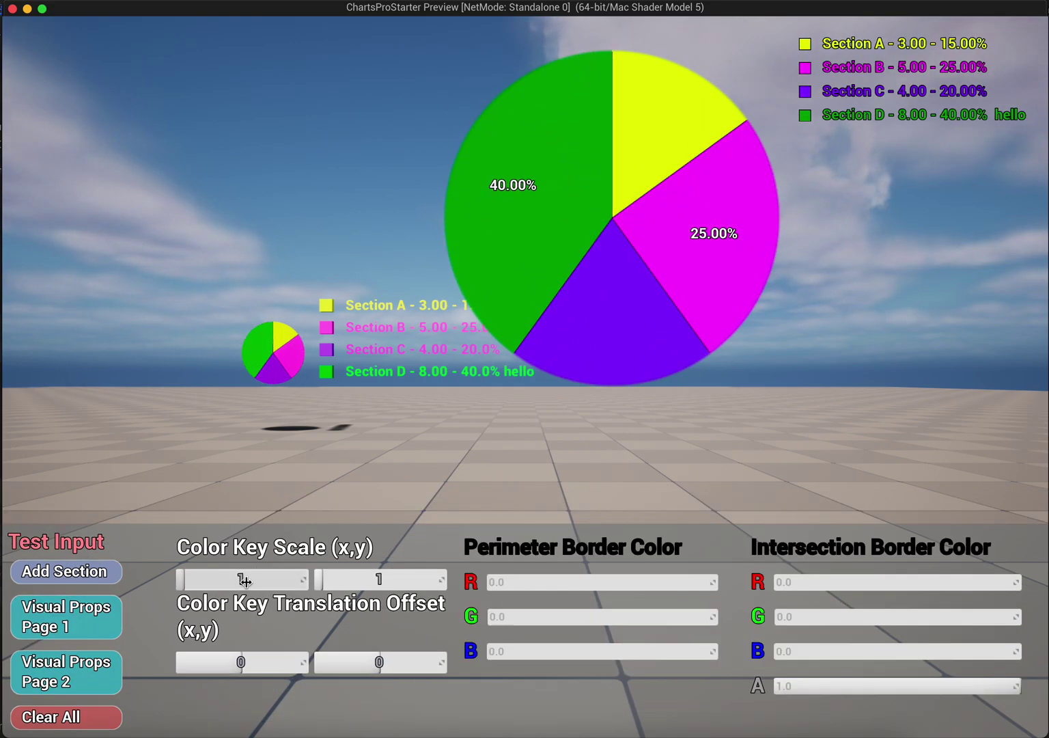
- Shift the colour key offsets, add a thin border, and tint the perimeter and intersection borders
left_click_drag(250, 661, 205, 661)
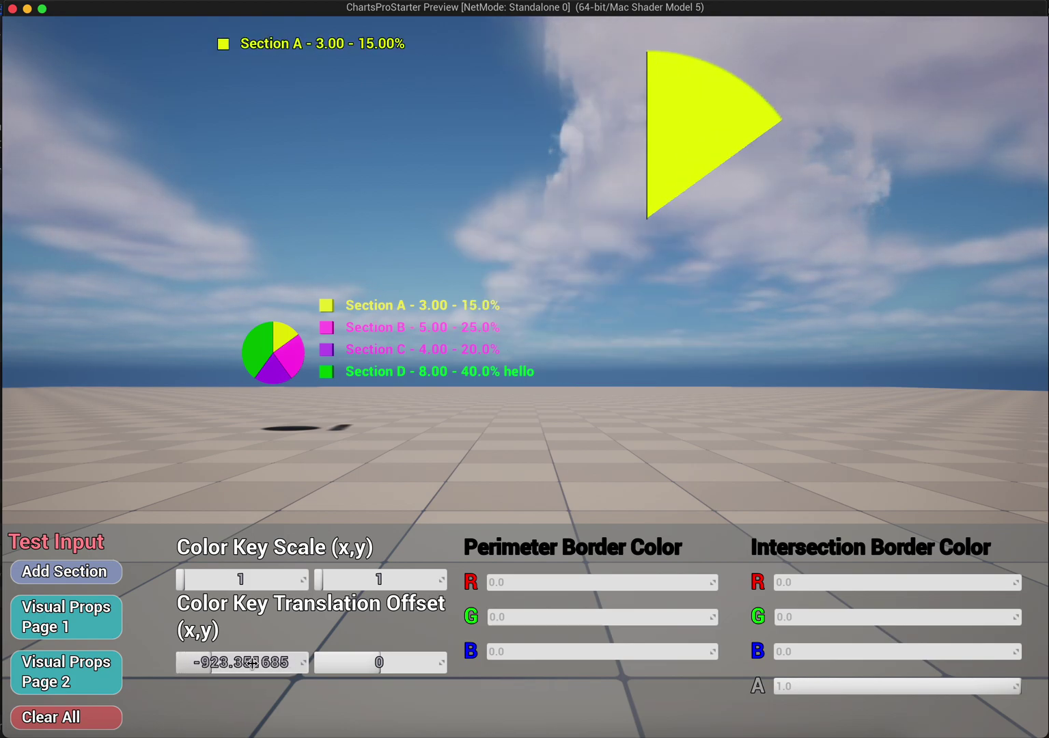
left_click_drag(363, 661, 410, 661)
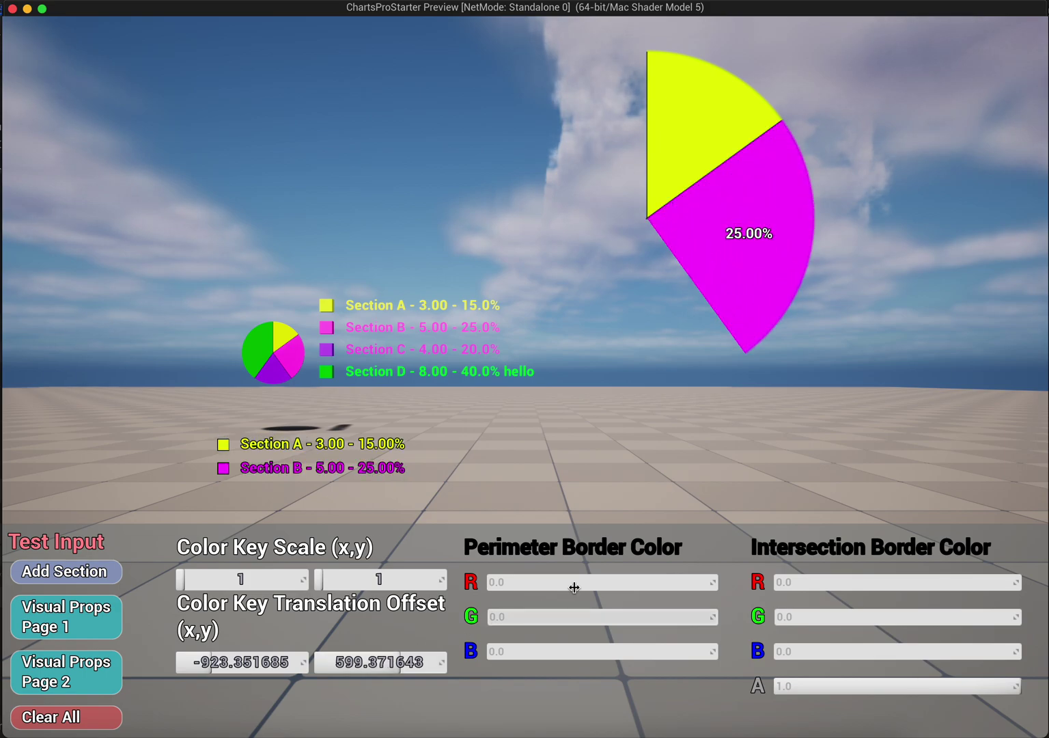
left_click_drag(574, 587, 574, 585)
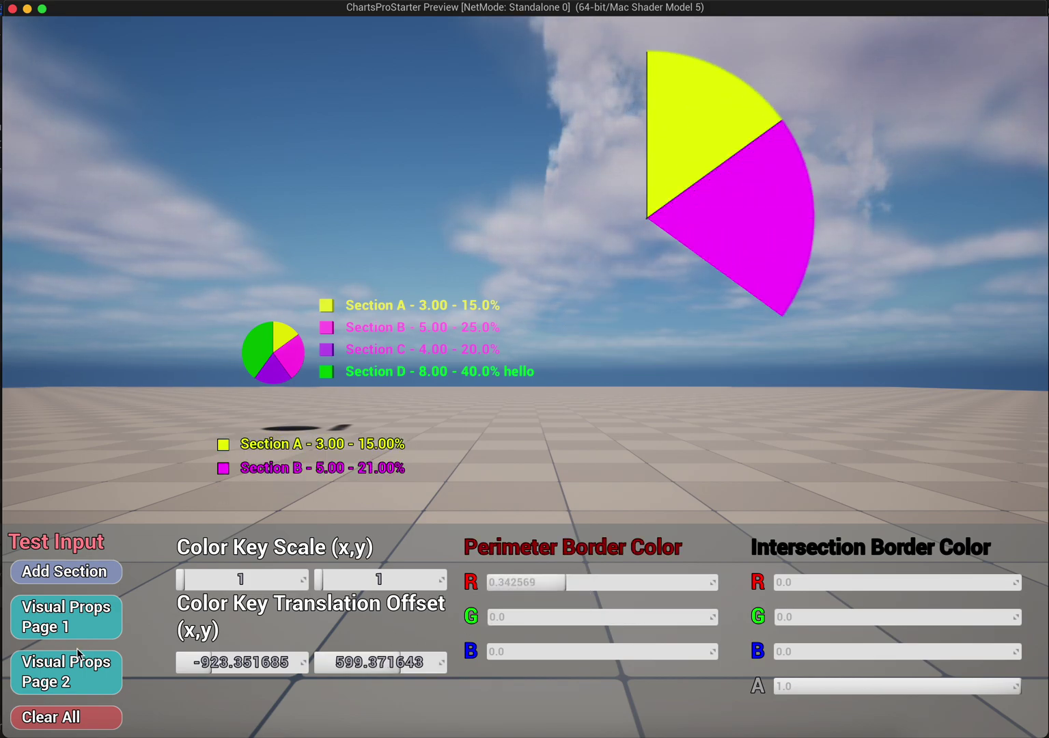
left_click(75, 620)
left_click_drag(297, 605, 301, 606)
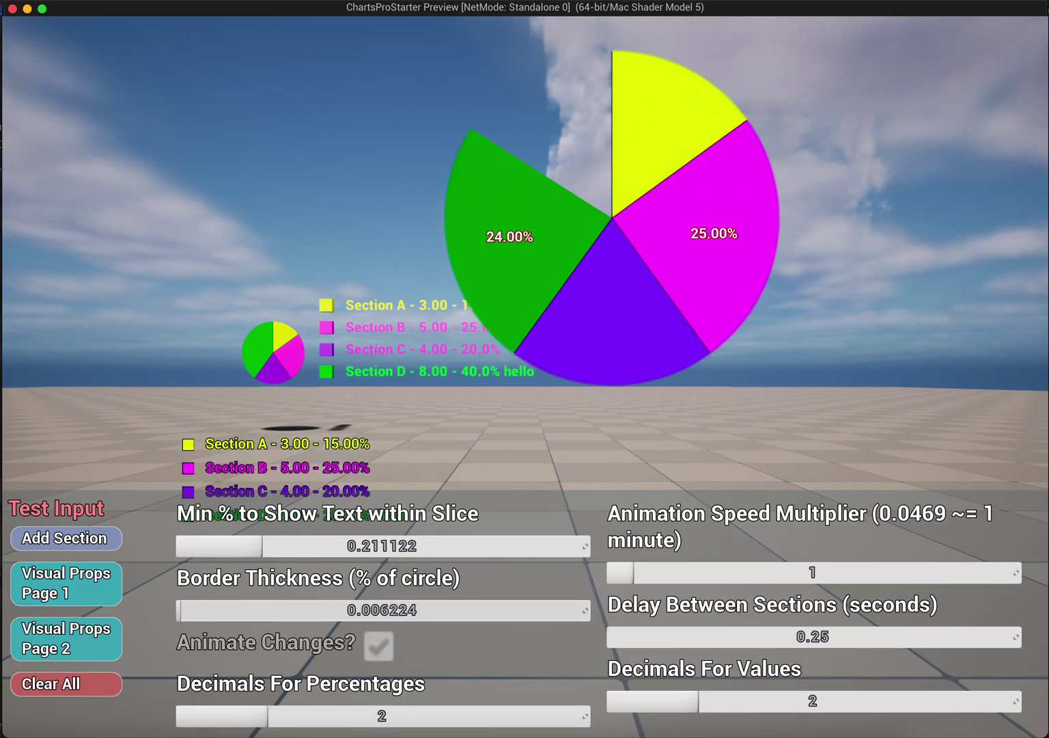
left_click(77, 638)
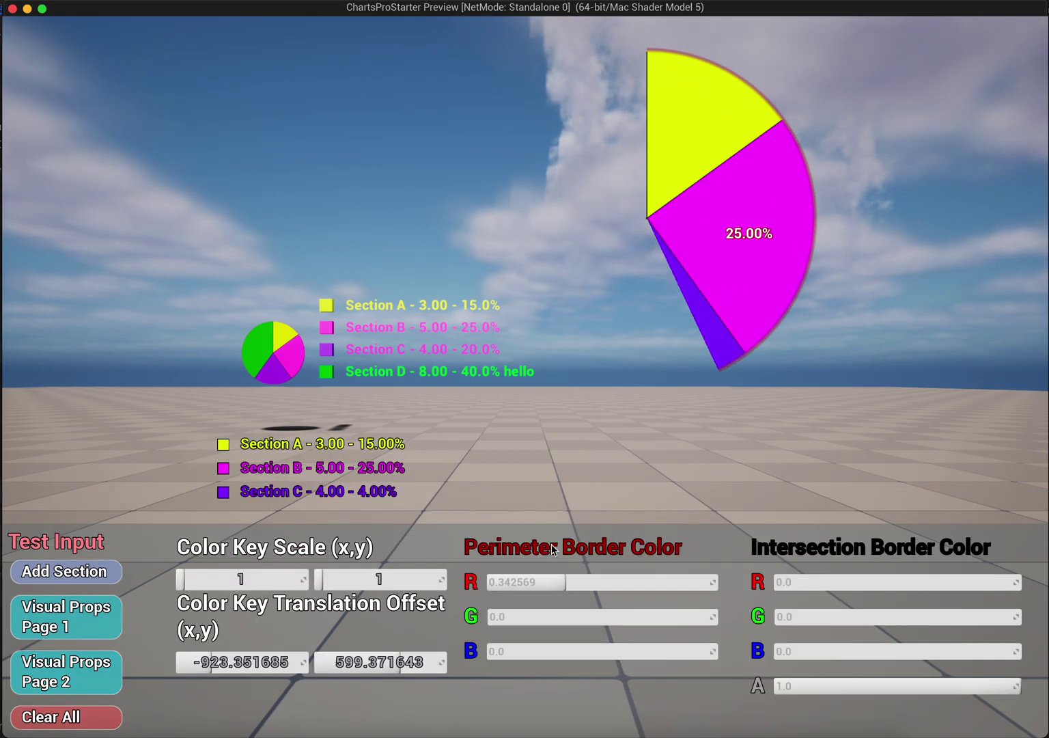
left_click_drag(543, 616, 553, 611)
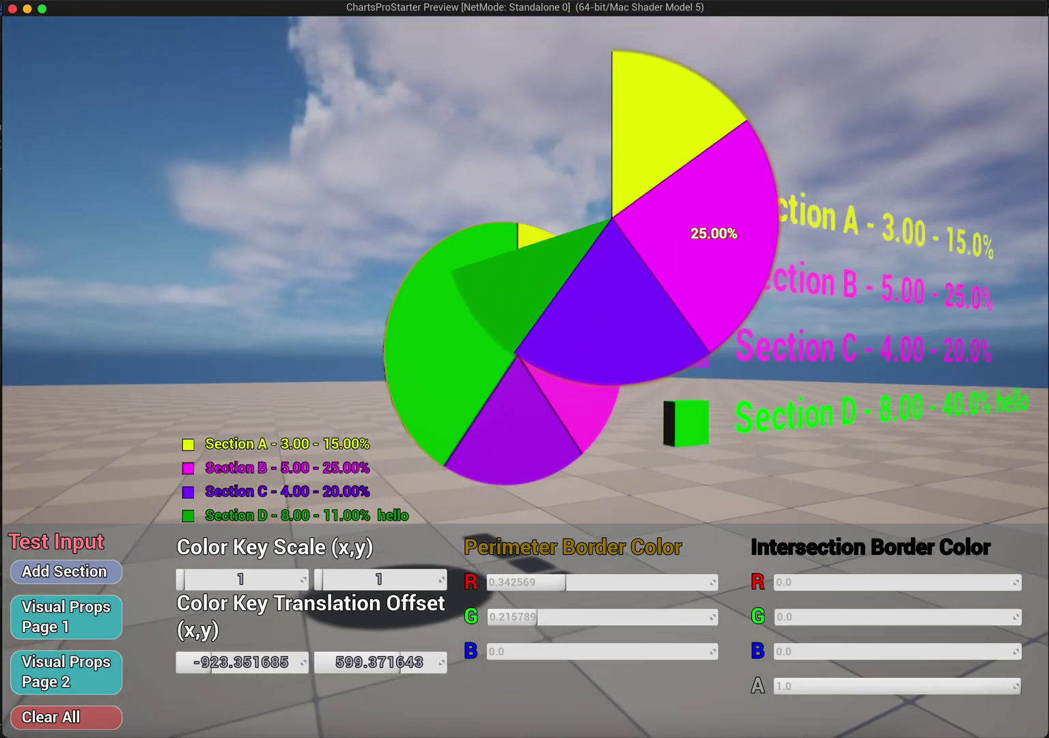
left_click_drag(847, 576, 907, 546)
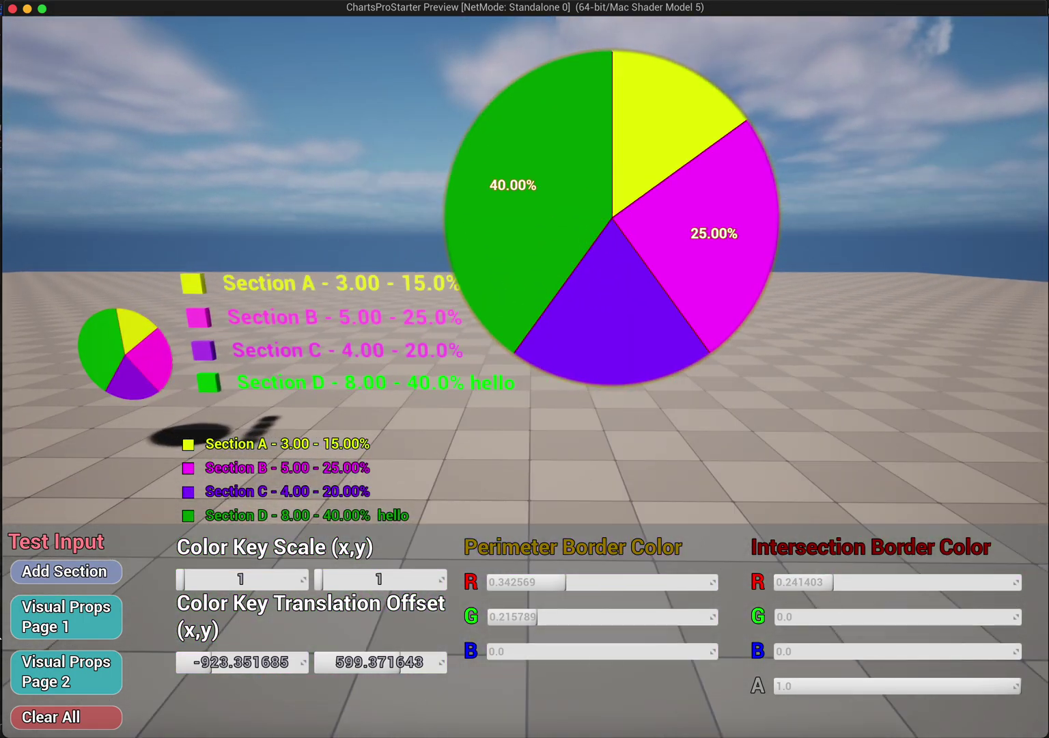
- Clear all pie sections, re-add Section D, end the preview, and play the heatmap level
left_click(82, 715)
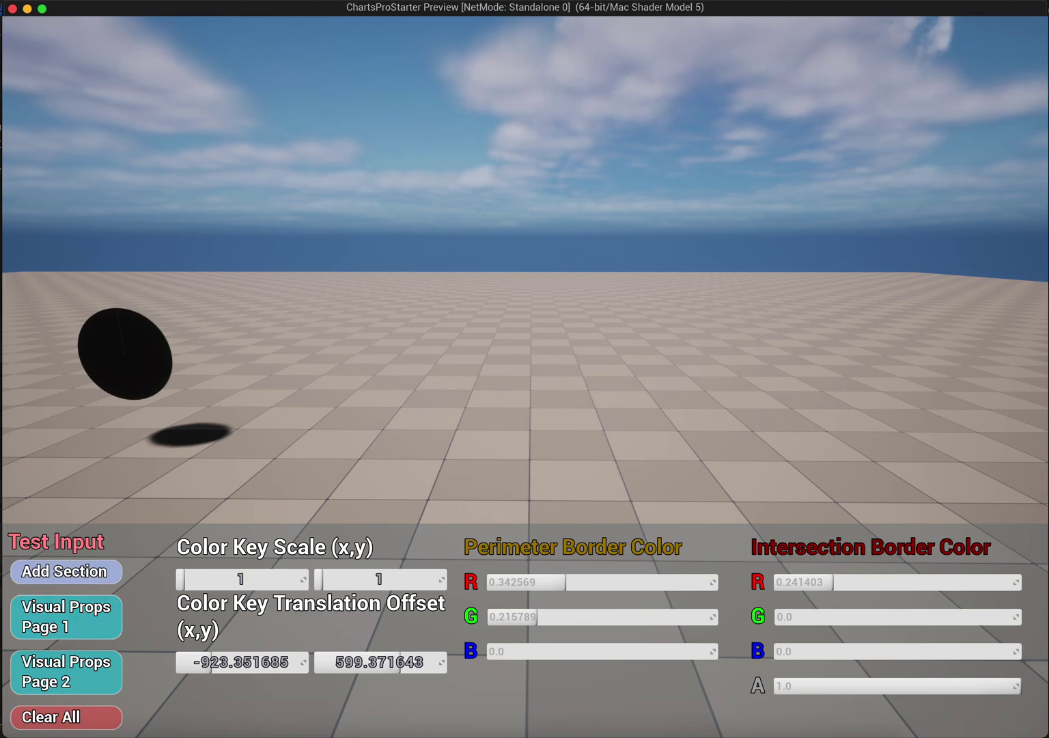
left_click(65, 570)
left_click(998, 652)
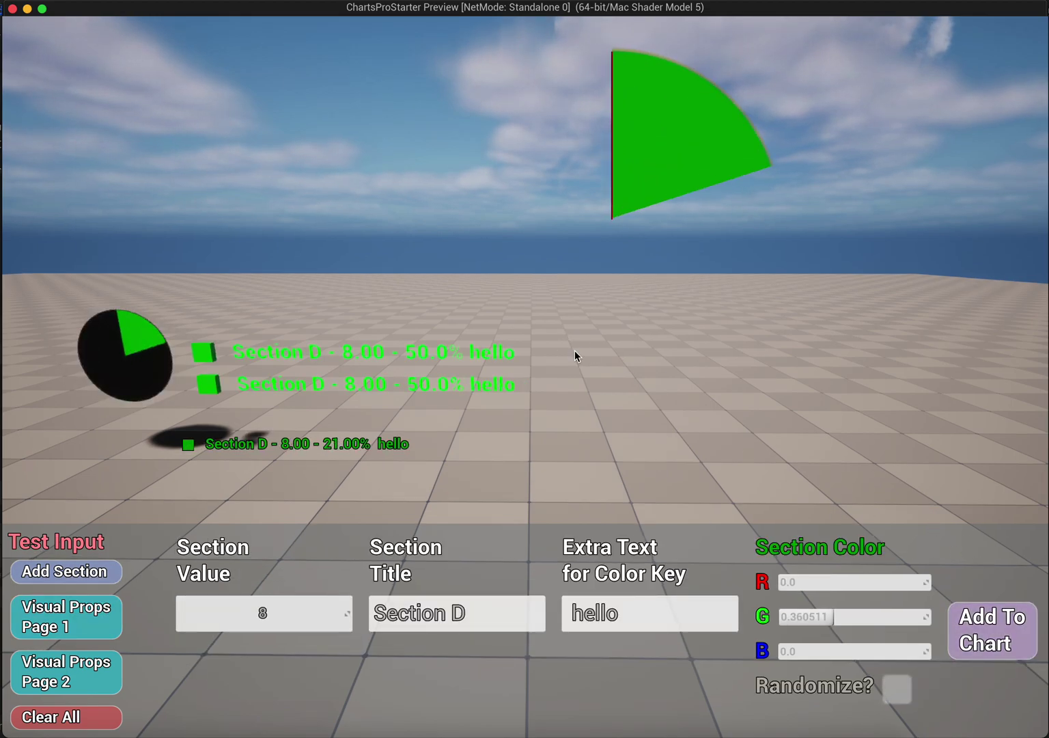
key("Escape")
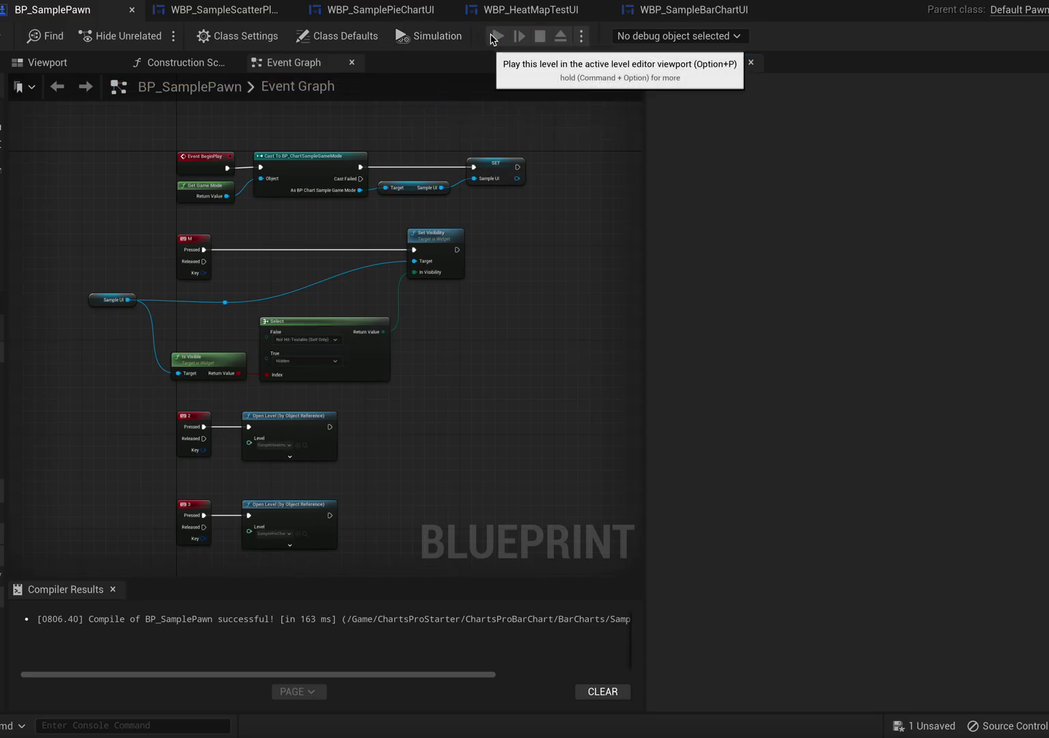
left_click(498, 35)
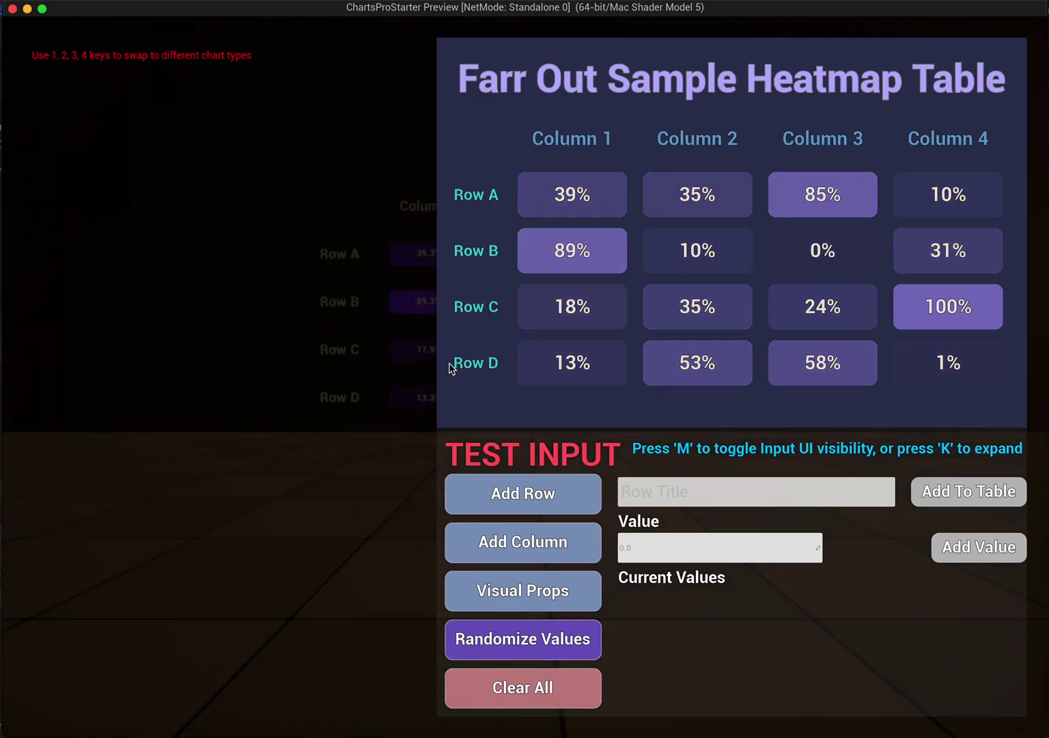
- Inspect the Row A Column 1 and Column 2 cell details, then expand the table with K
left_click_drag(291, 506, 403, 559)
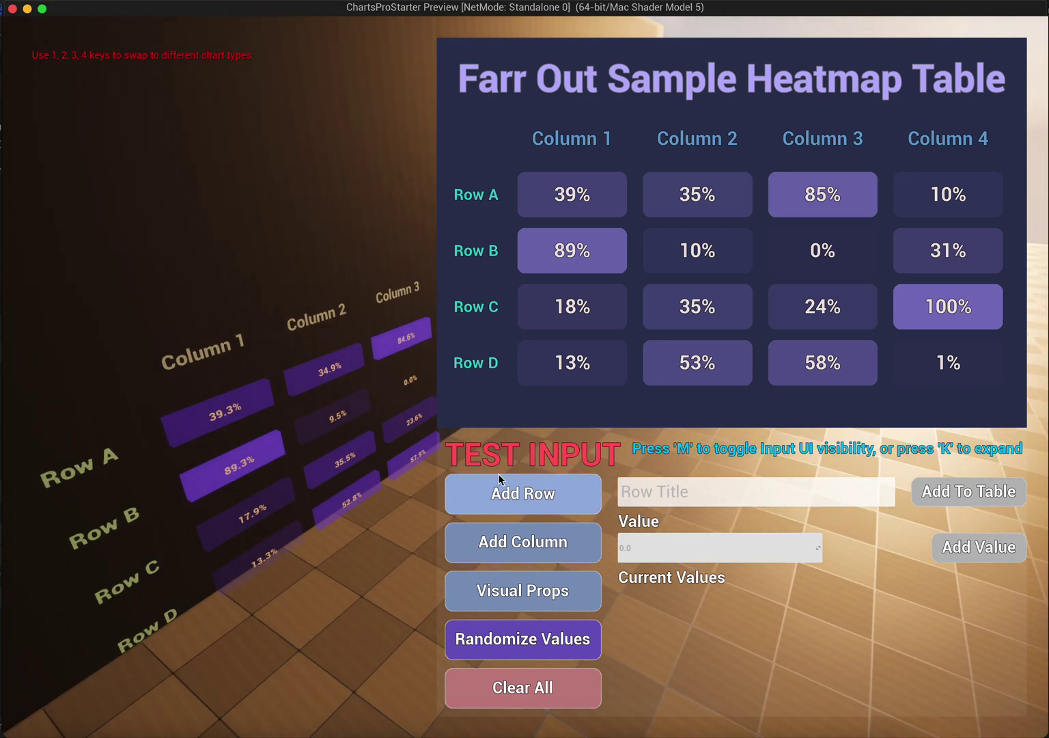
left_click(579, 196)
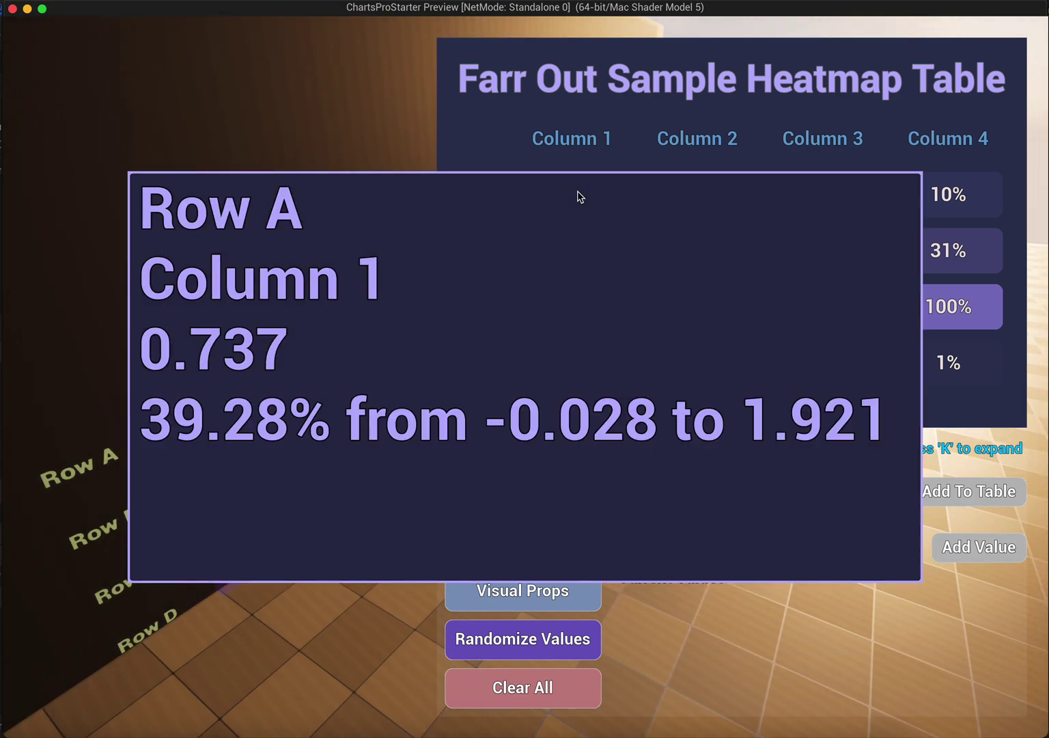
left_click(536, 315)
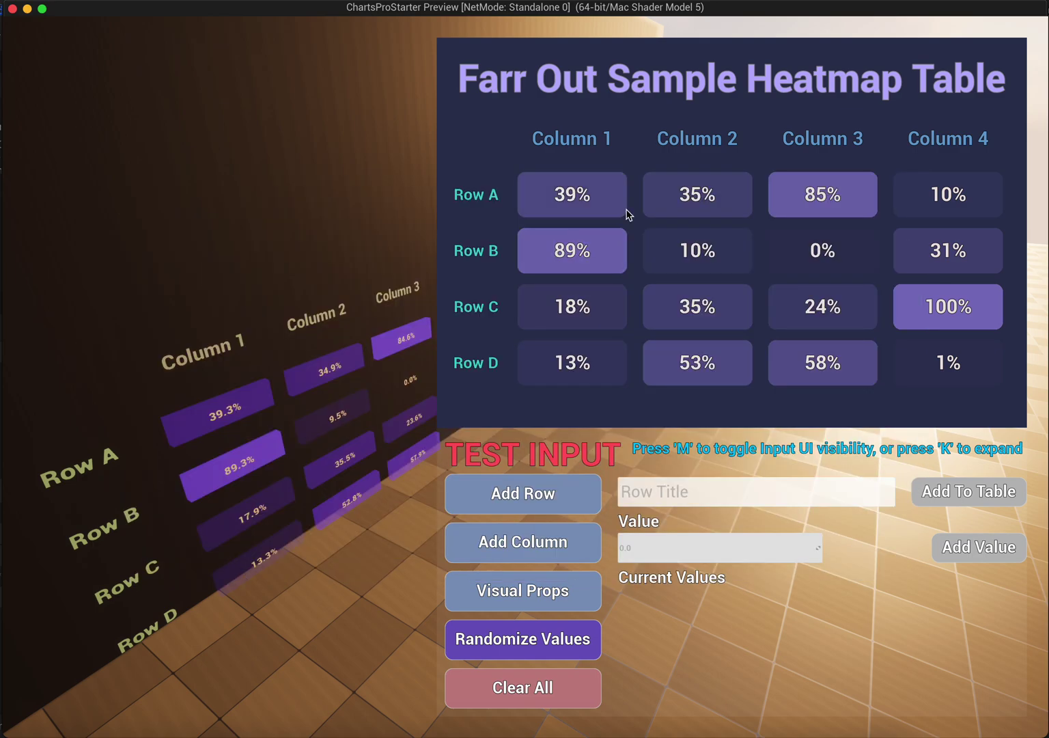
left_click(686, 198)
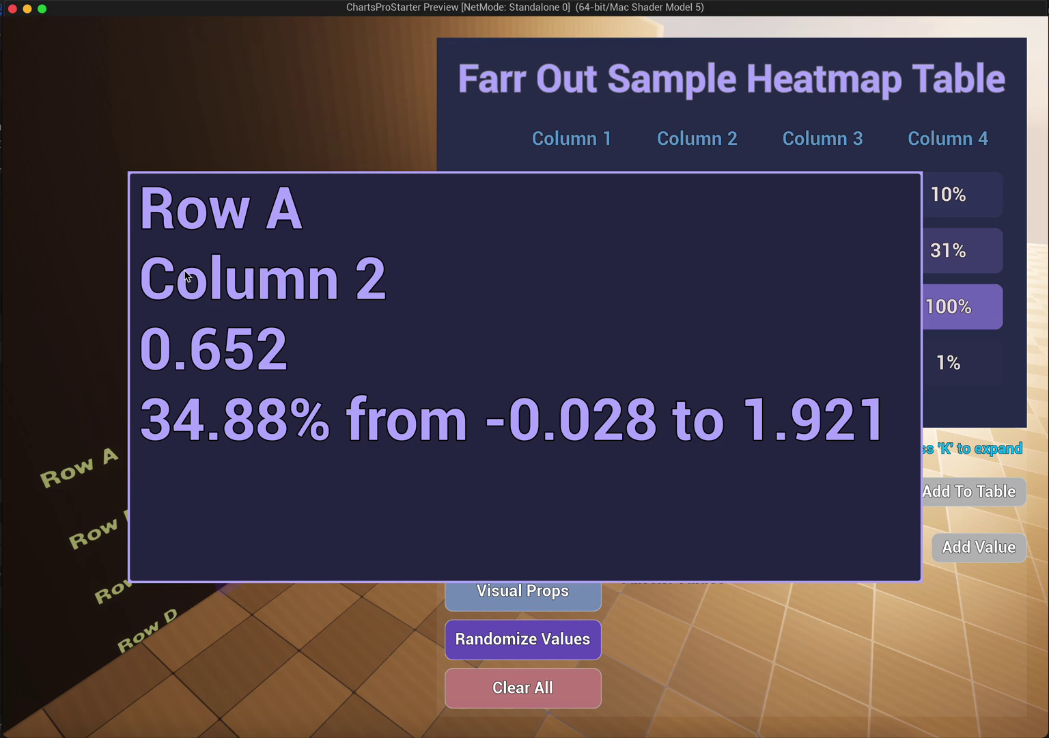
left_click(497, 355)
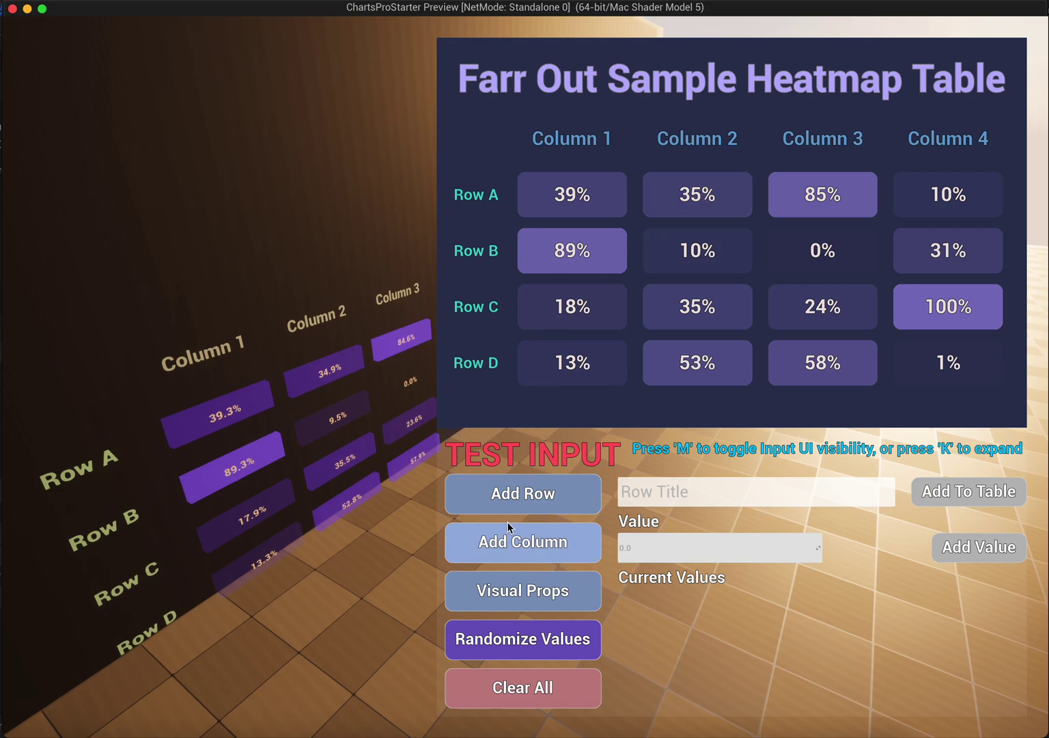
key("k")
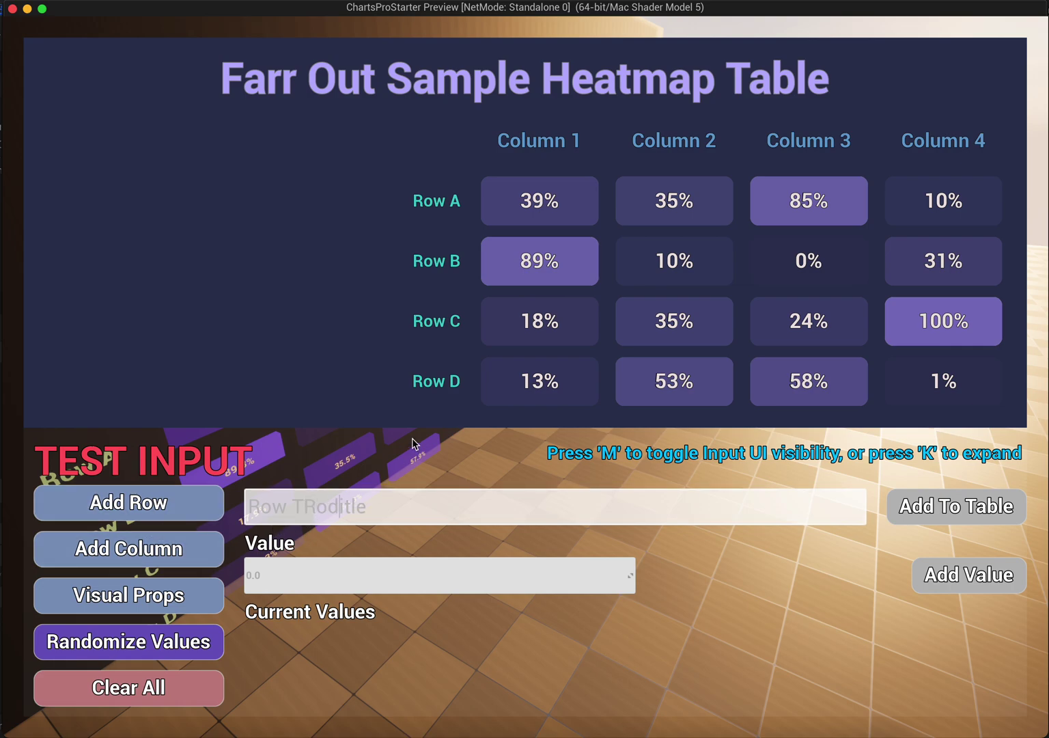
- Add 'Row E' to the heatmap below Row D with values 53%, 59%, 1% and 1%
left_click(317, 500)
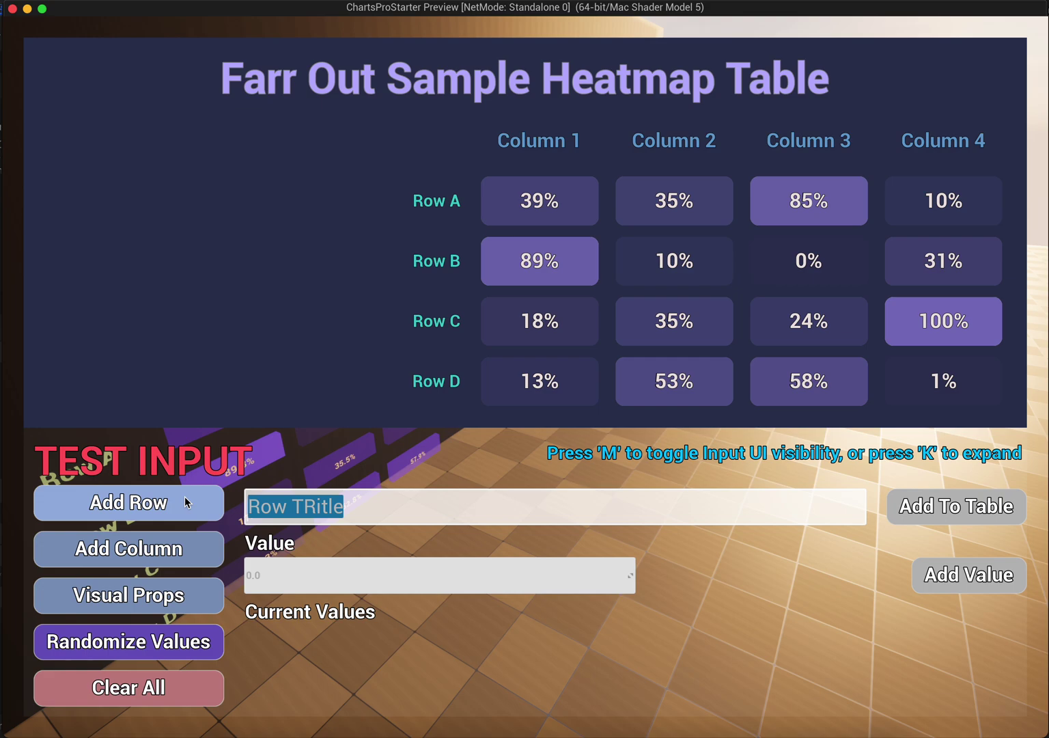
type("Row E")
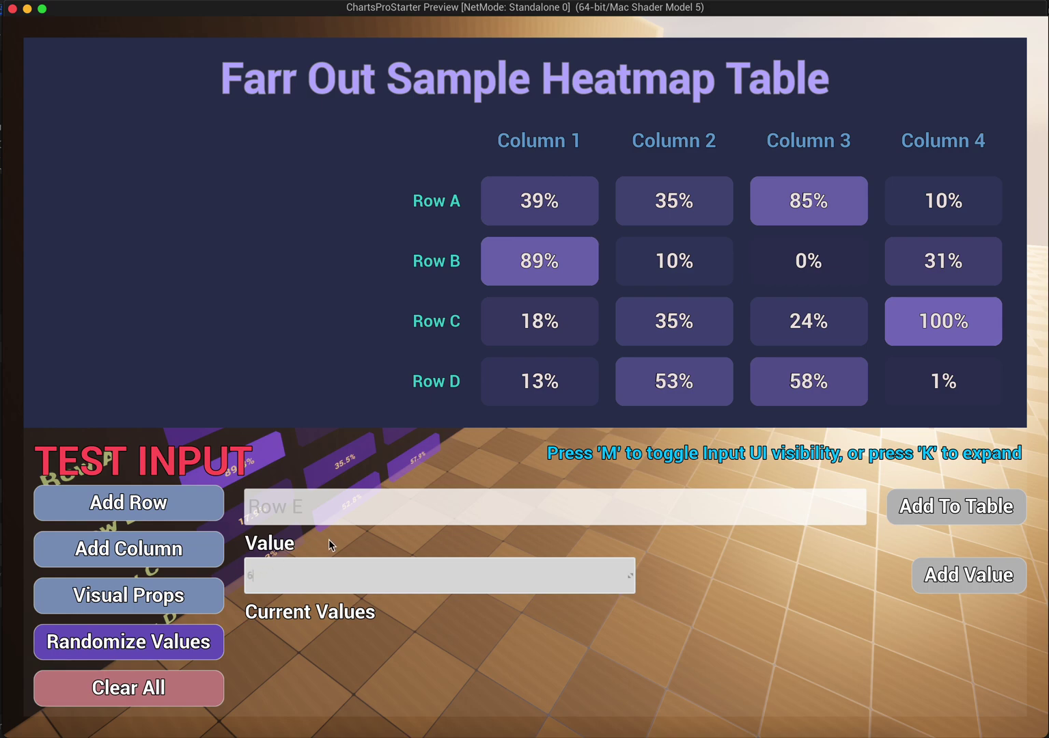
left_click(533, 388)
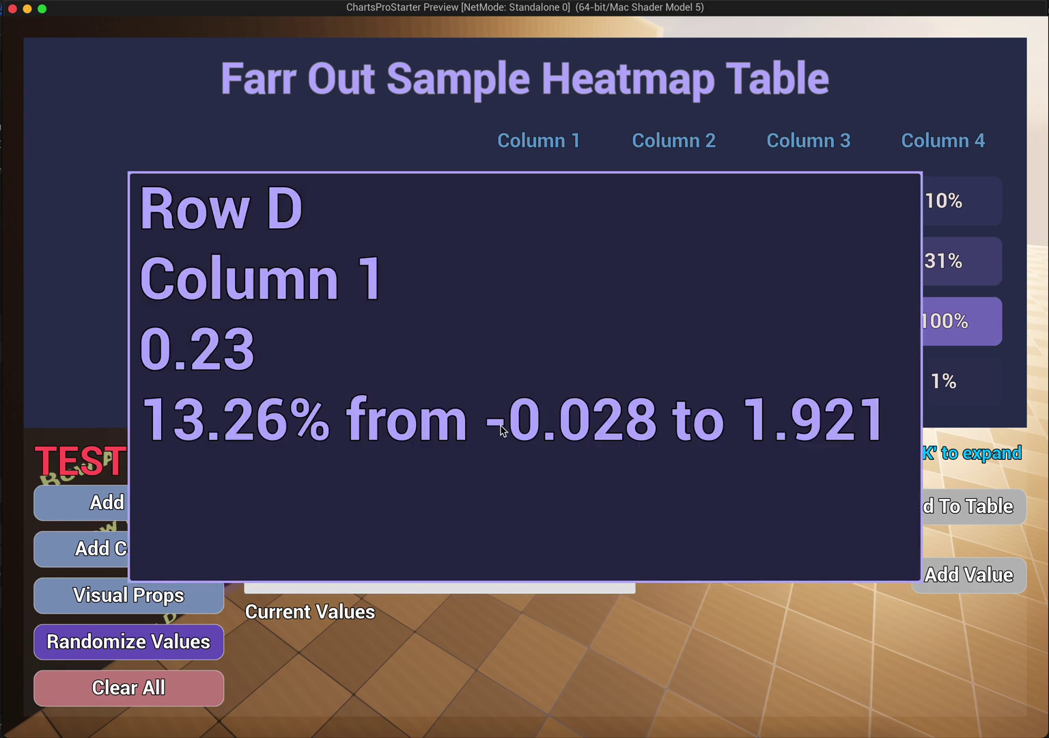
left_click(778, 451)
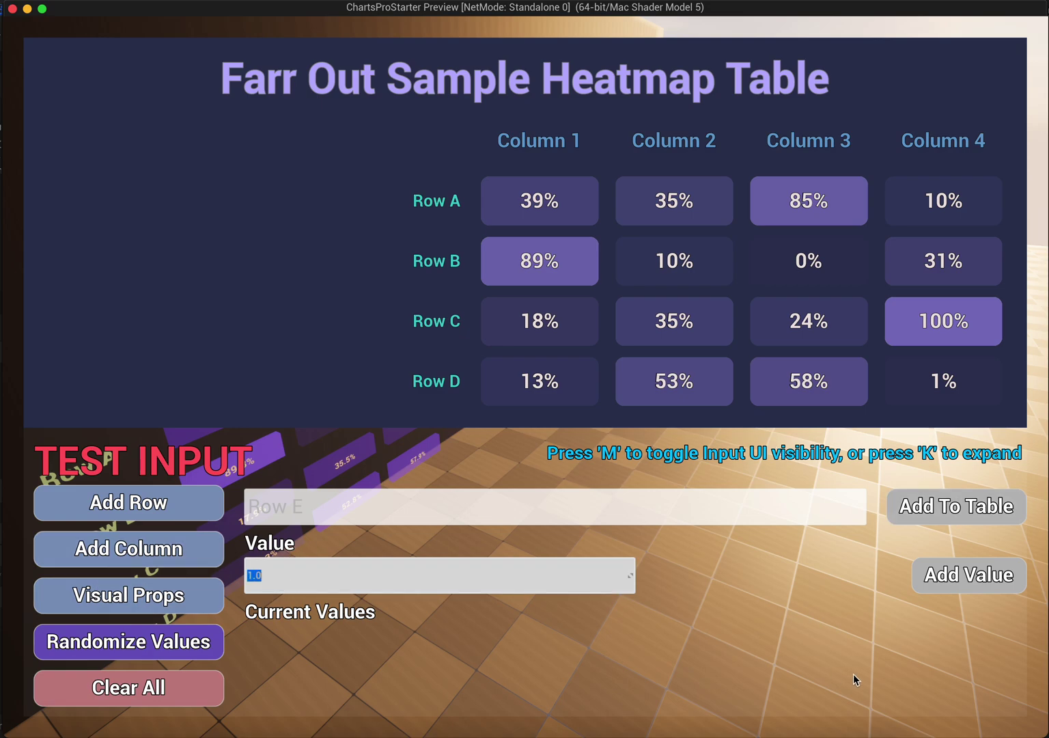
left_click(990, 578)
left_click(961, 576)
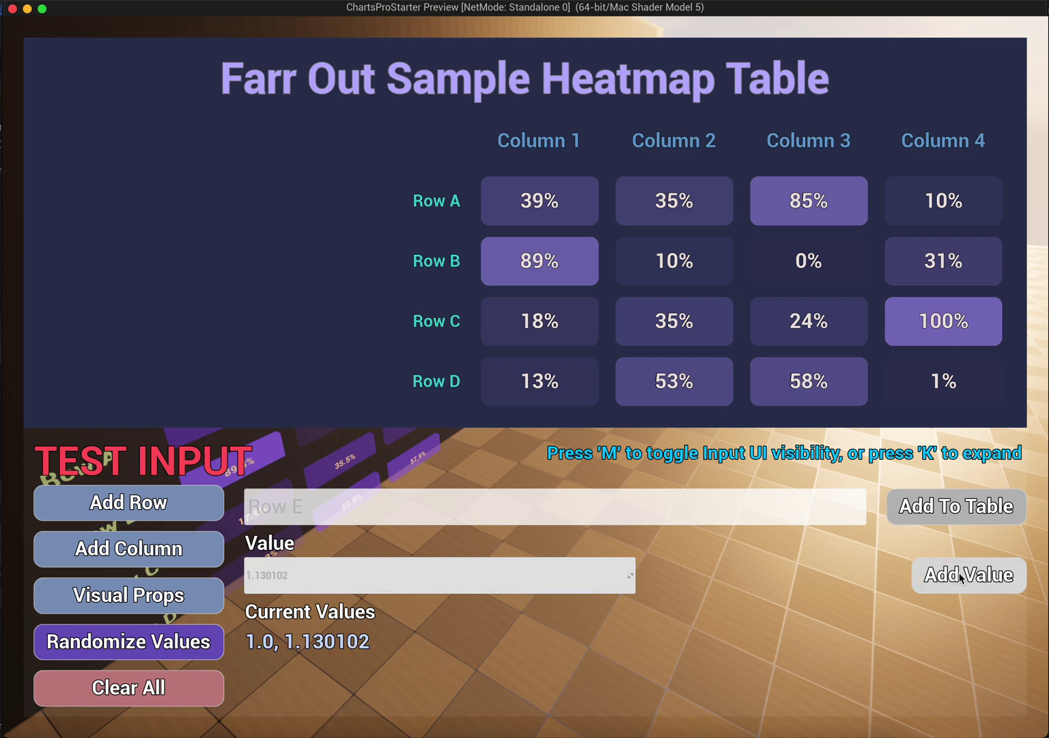
left_click(978, 507)
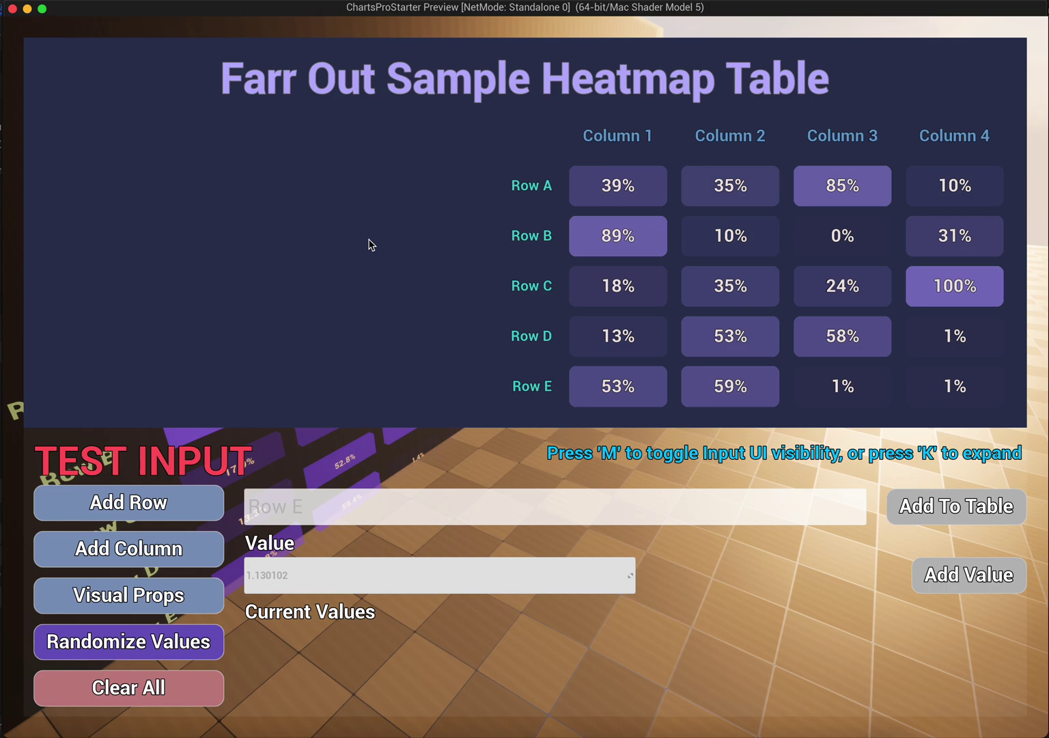
- Title the heatmap 'Hello Table' and set the left, right, top and bottom cell margins to 16
left_click(148, 598)
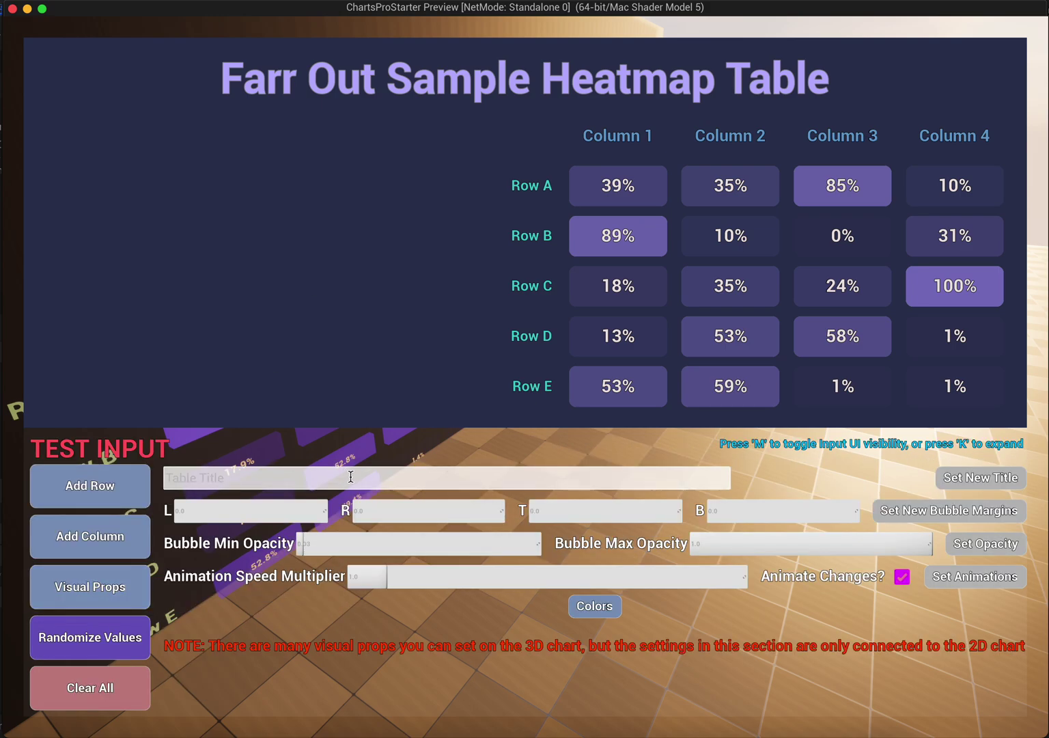
left_click_drag(350, 476, 29, 477)
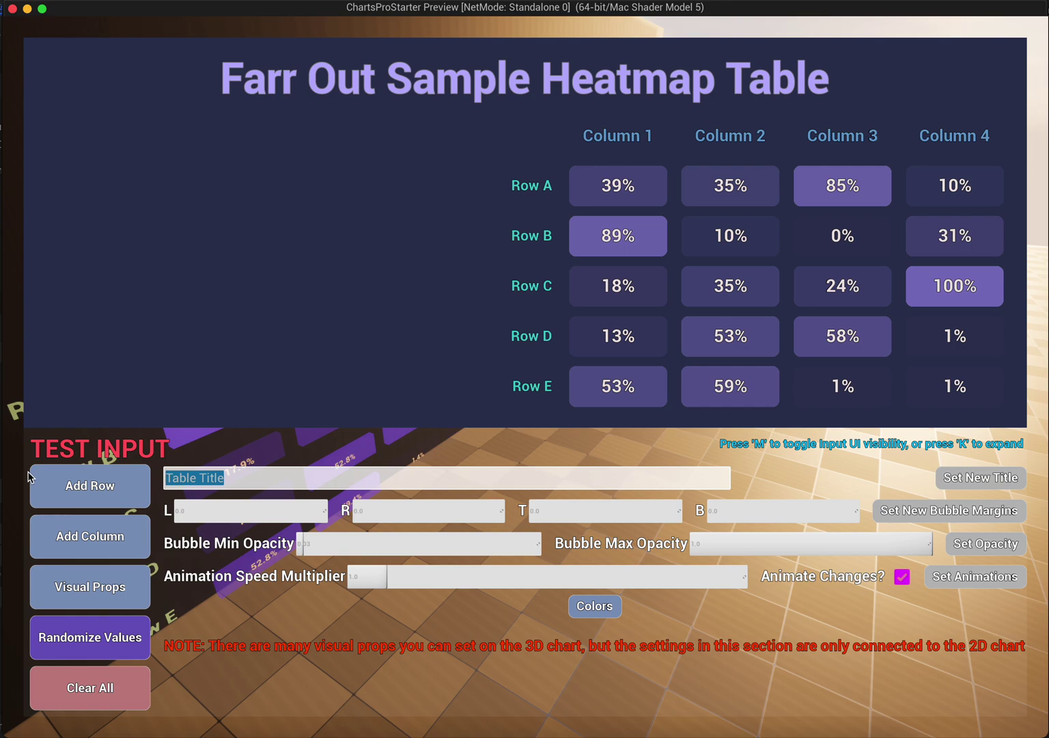
type("Hello Table")
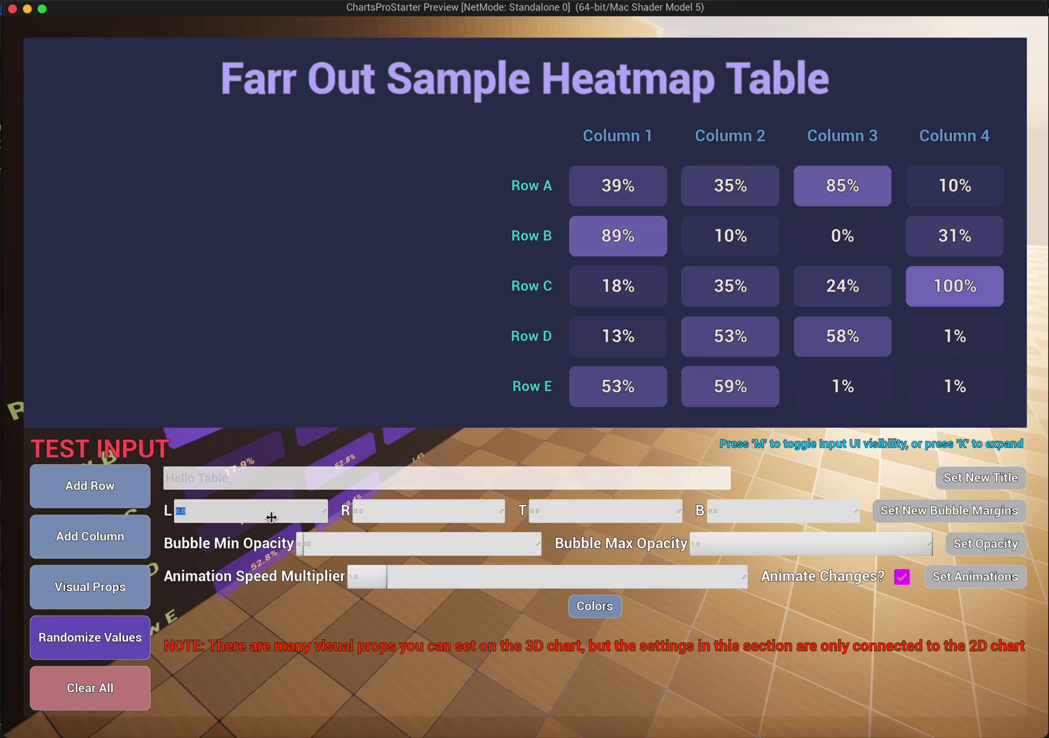
left_click(441, 511)
type("16")
left_click(577, 505)
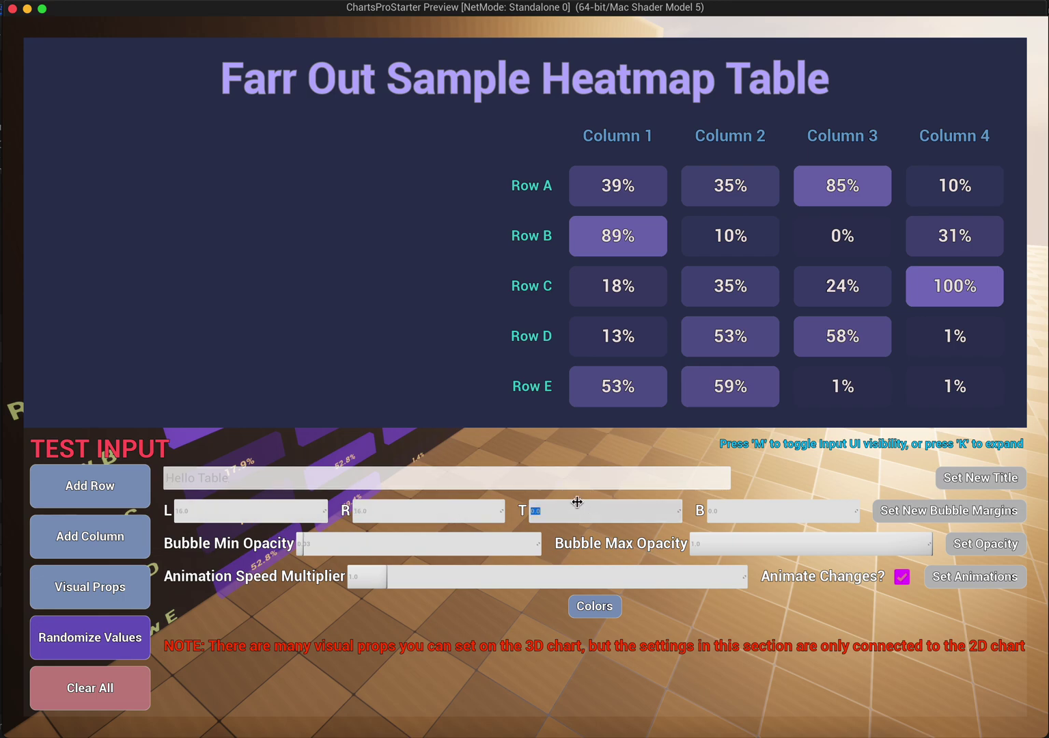
type("16")
left_click(765, 513)
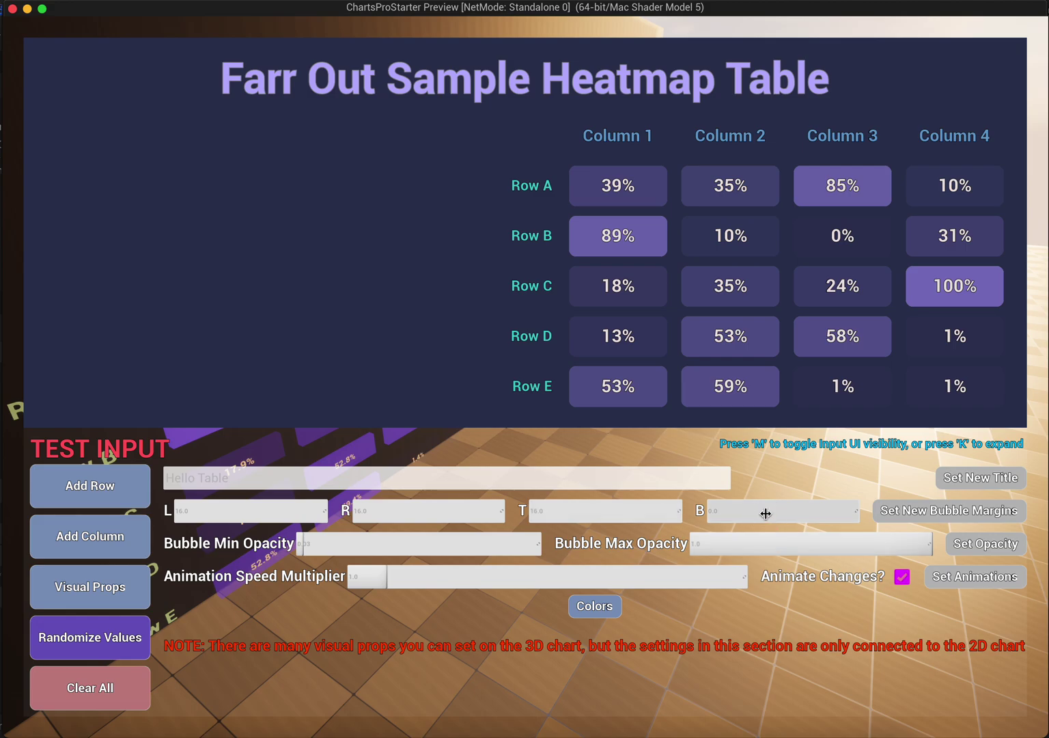
left_click(955, 514)
left_click(999, 478)
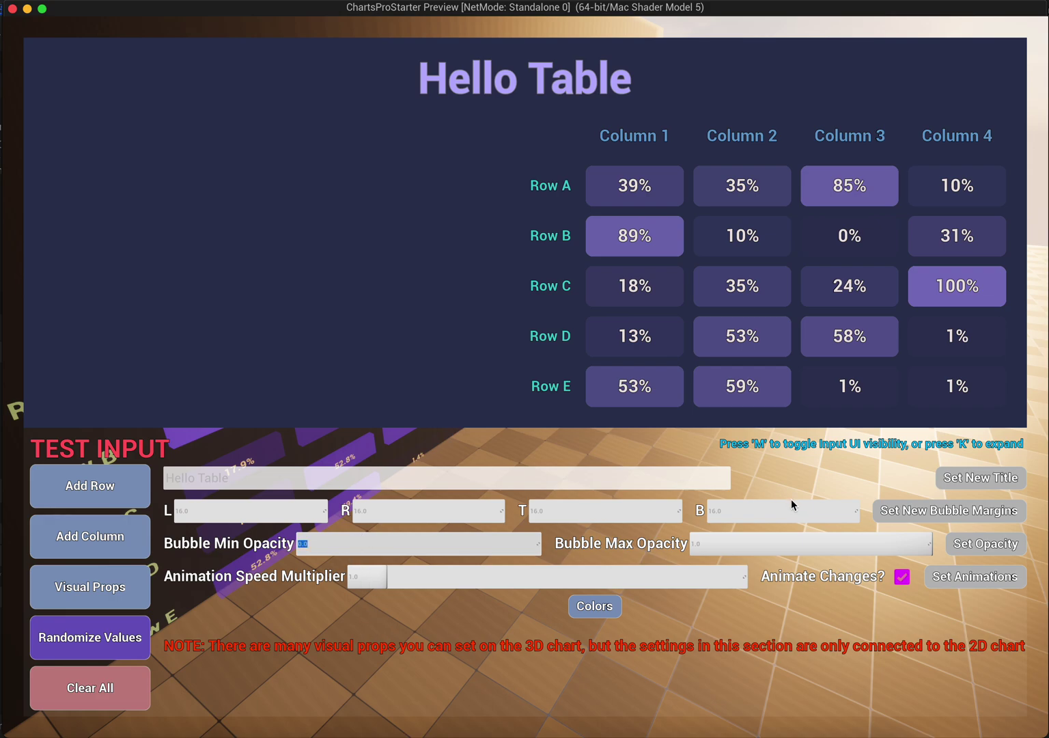
- Adjust maximum cell opacity and animation speed, toggling Animate Changes off and back on
left_click(770, 544)
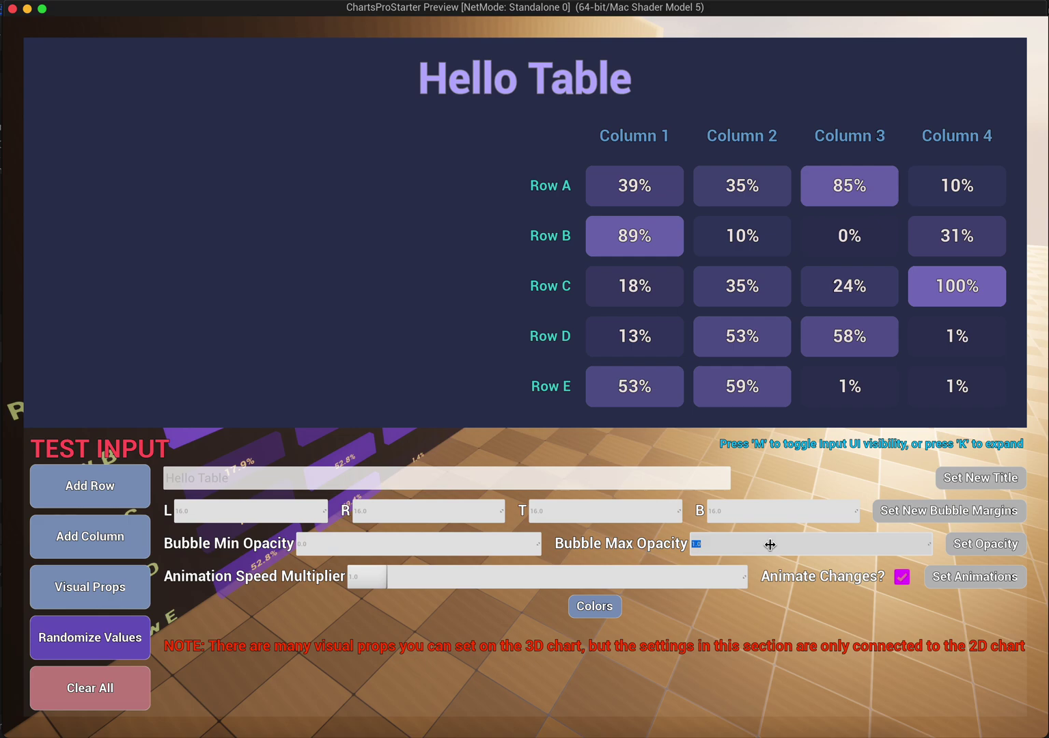
left_click(972, 542)
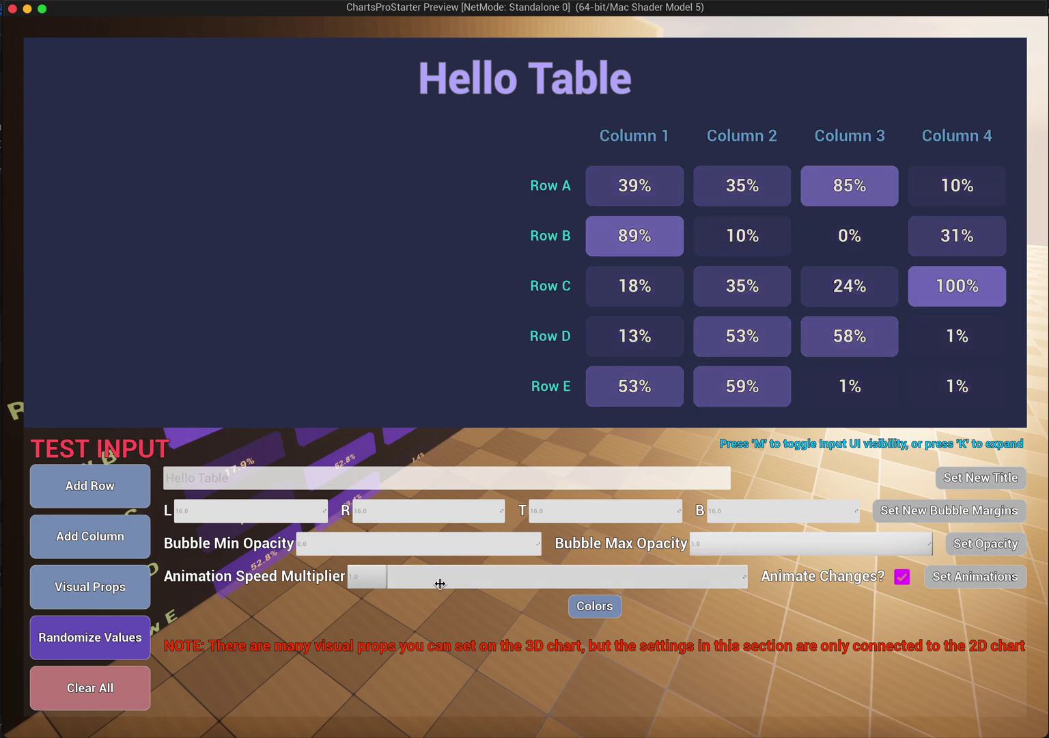
left_click_drag(437, 580, 442, 581)
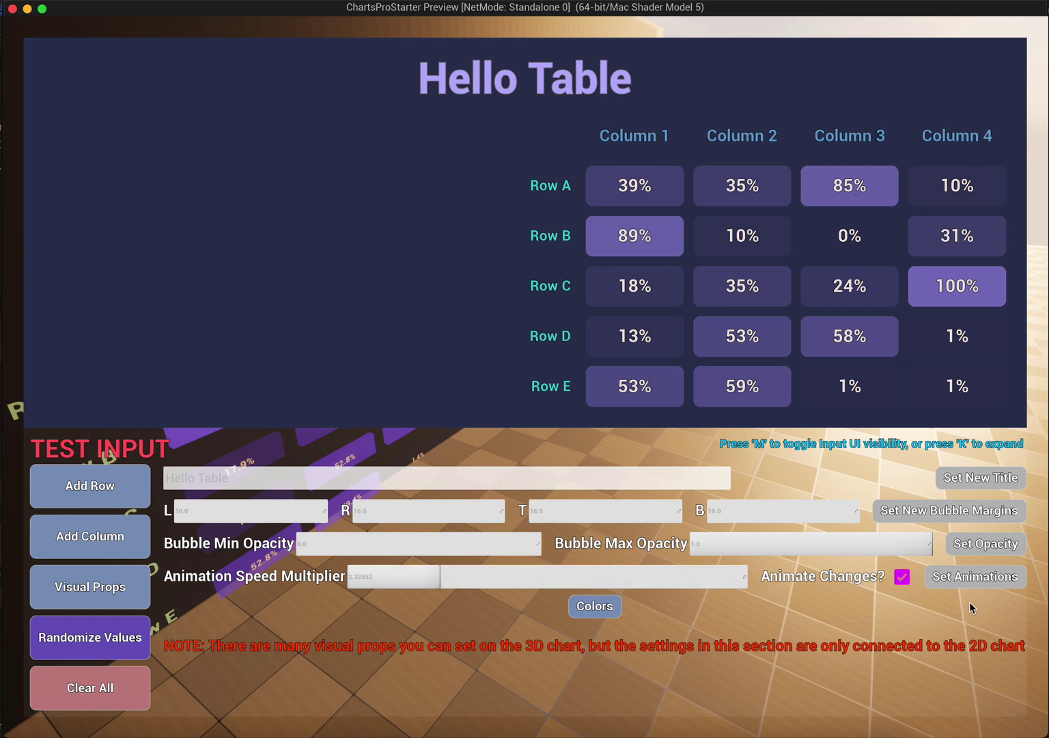
left_click(973, 577)
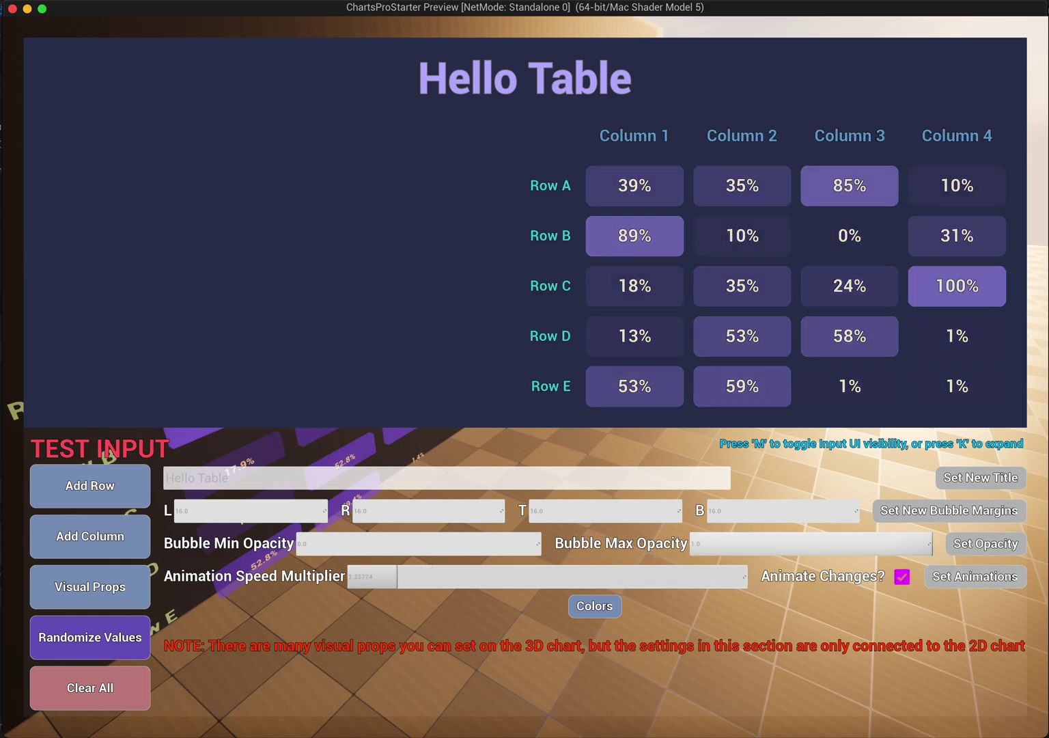
left_click(965, 576)
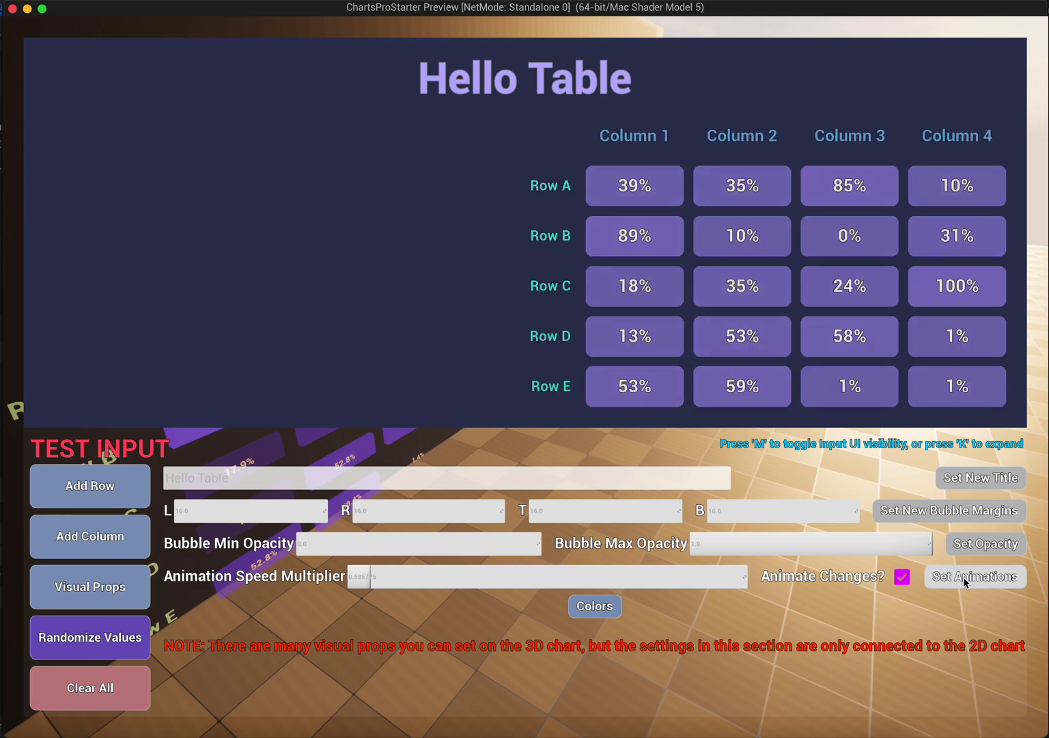
left_click(902, 576)
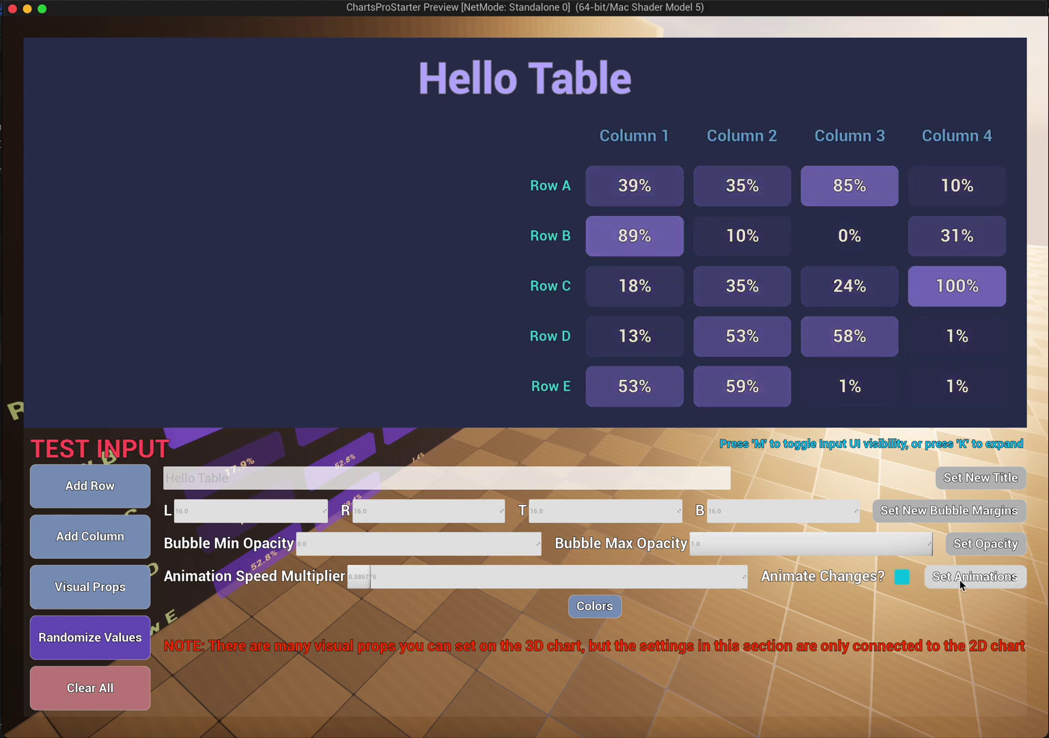
left_click(960, 580)
left_click(901, 577)
left_click(963, 576)
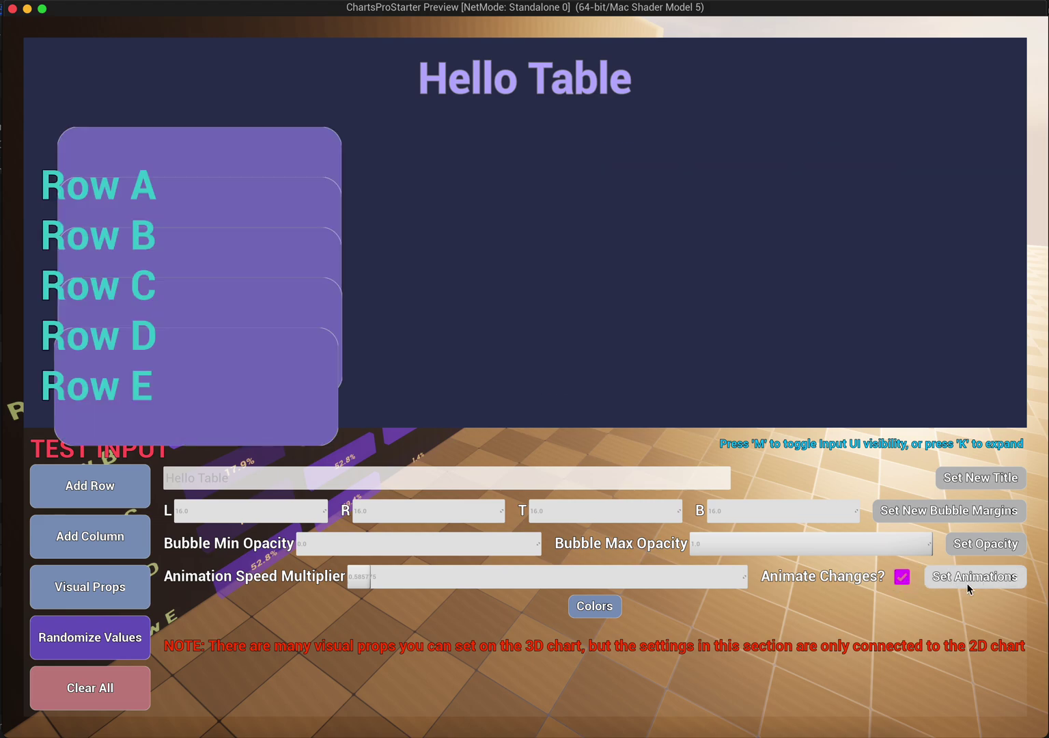
- Randomize the heatmap cell values six times, then switch to the bar chart demo
left_click(82, 621)
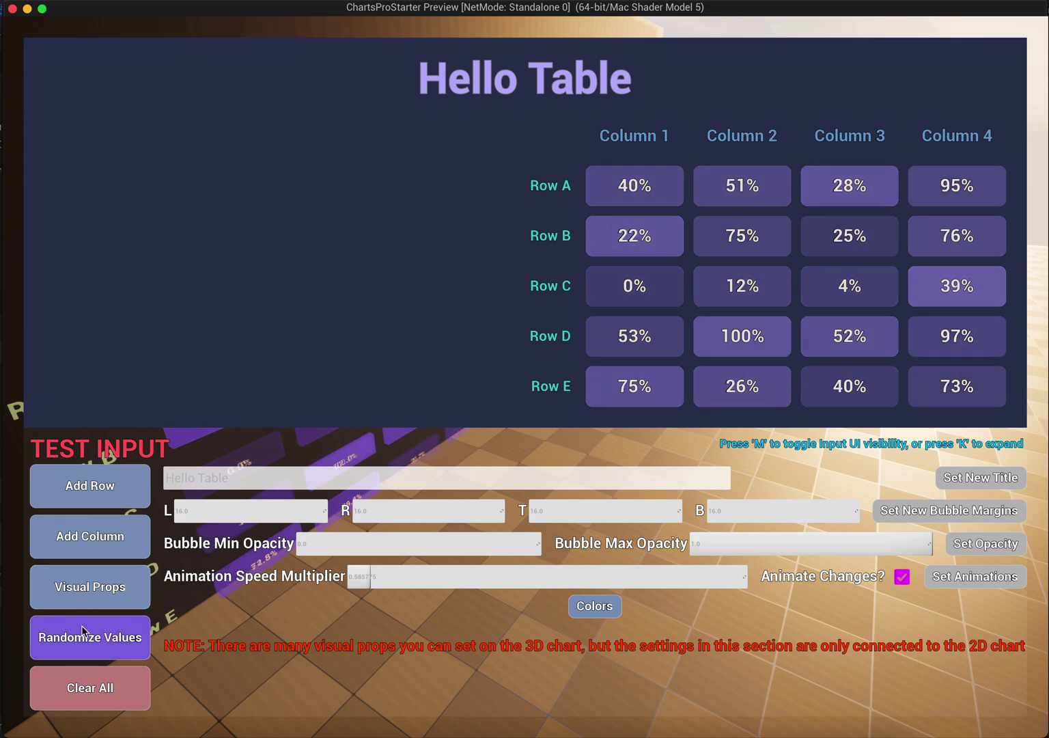
left_click(81, 625)
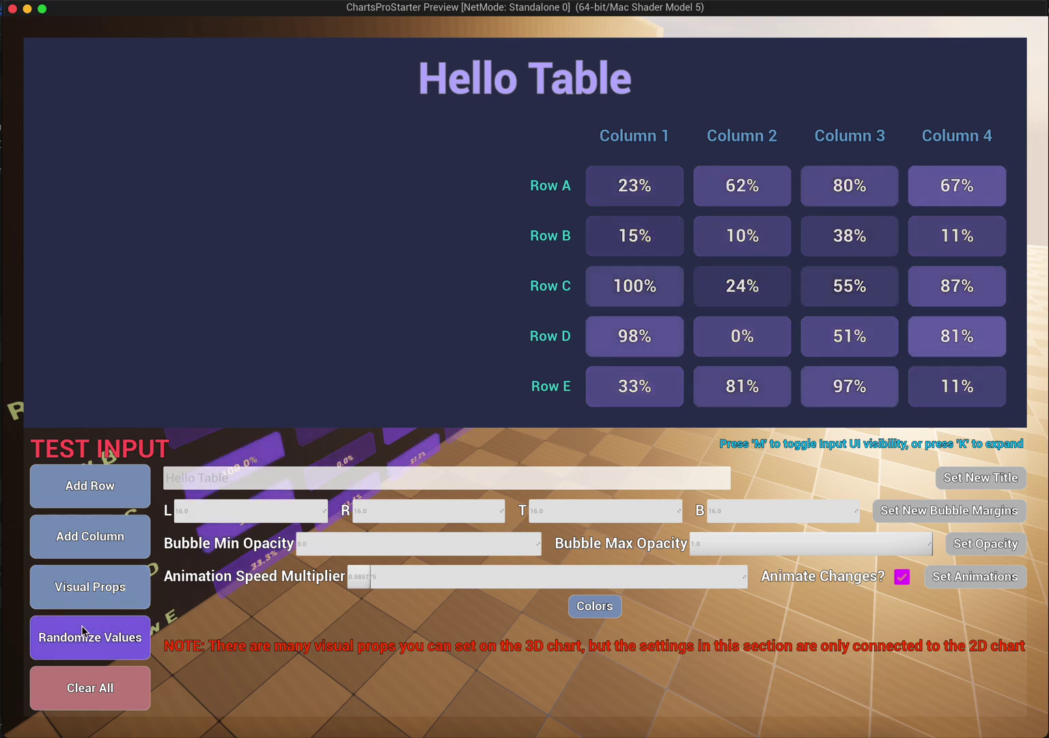
left_click(81, 624)
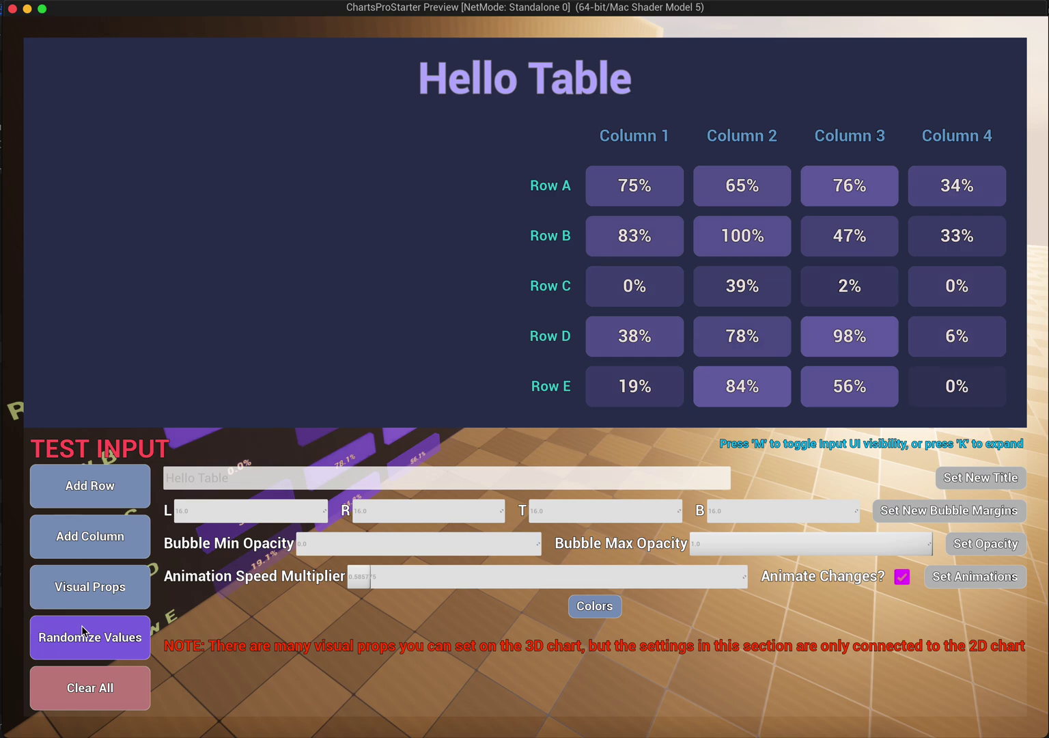
left_click(81, 624)
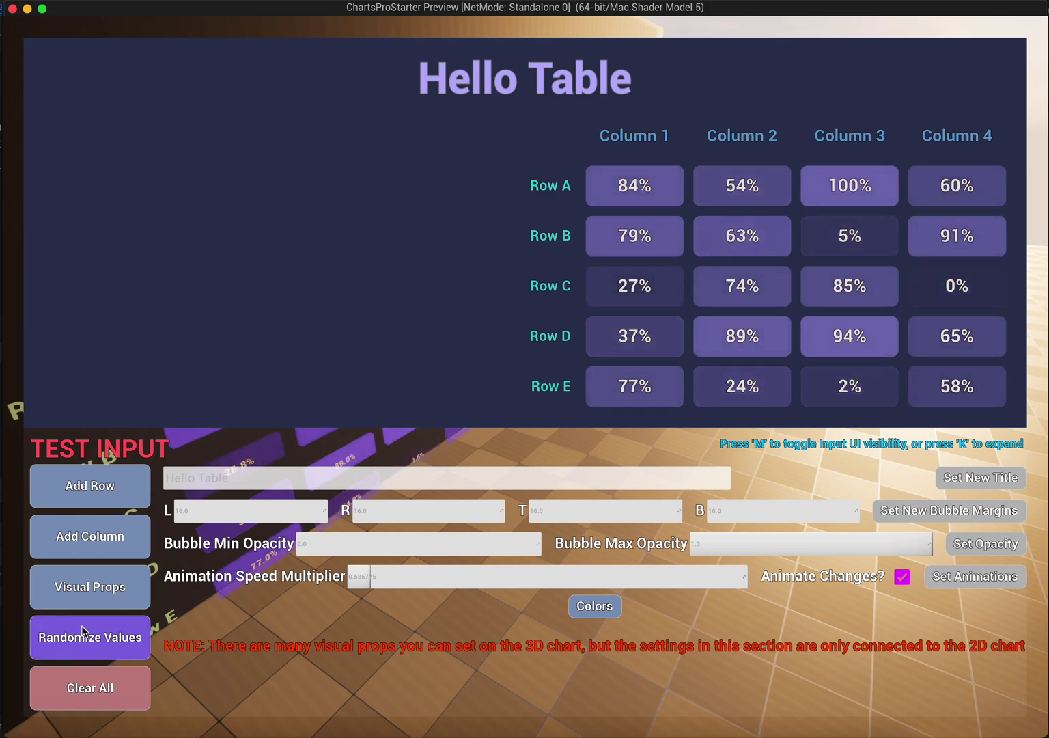
left_click(81, 624)
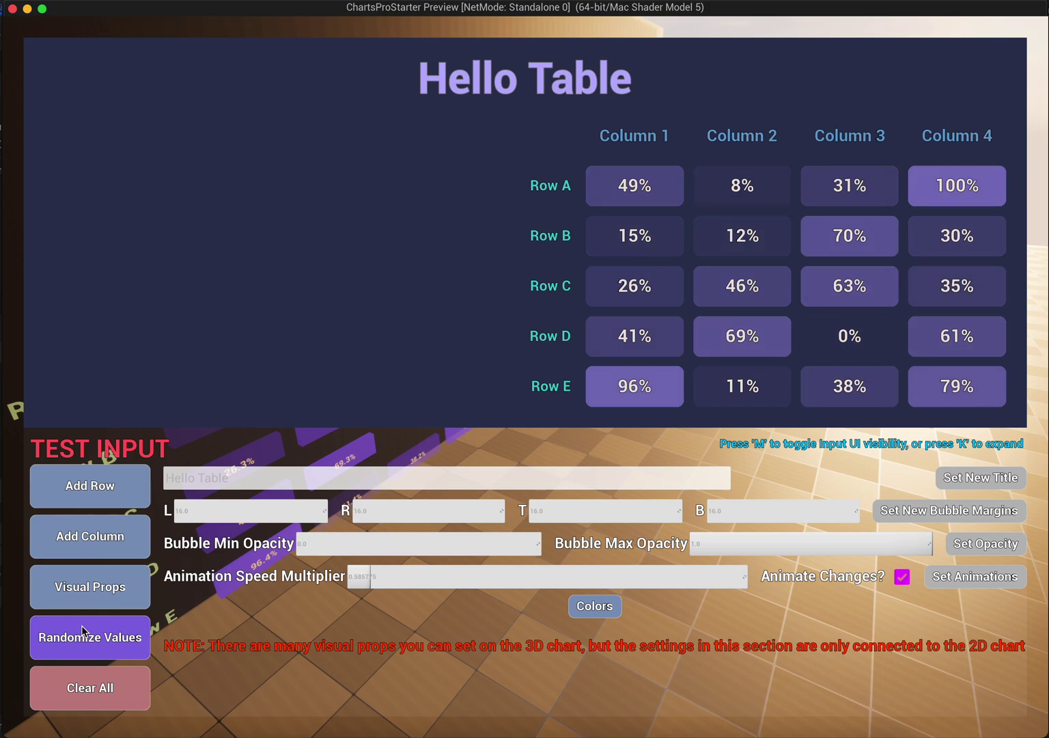
left_click(82, 650)
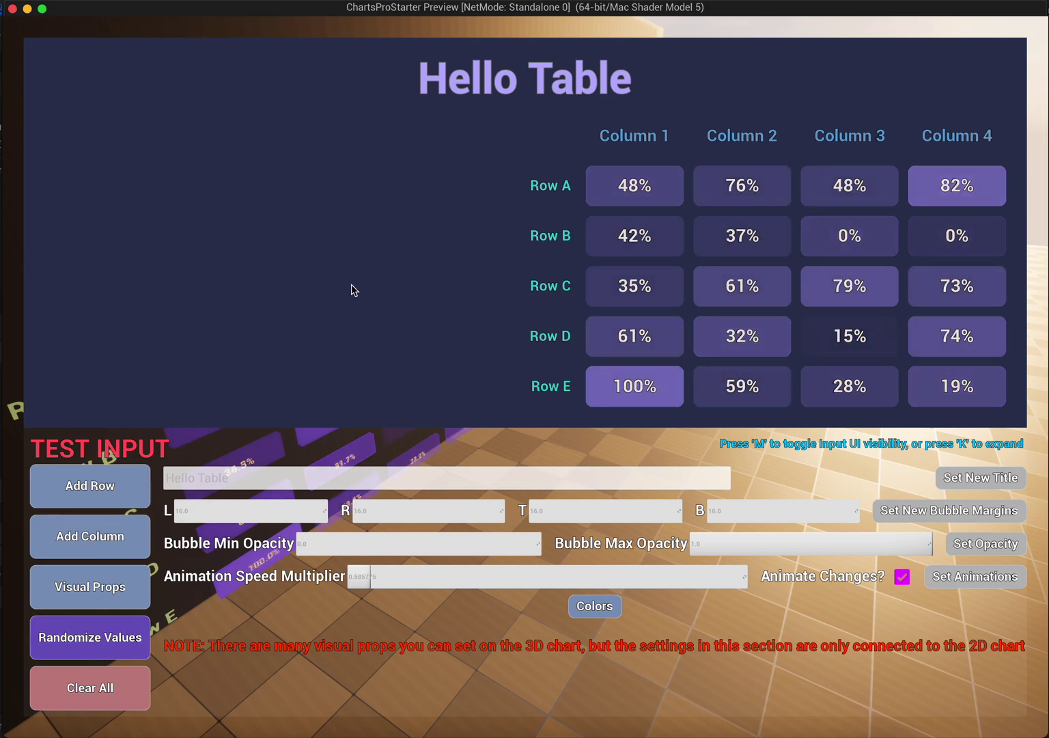
key("1")
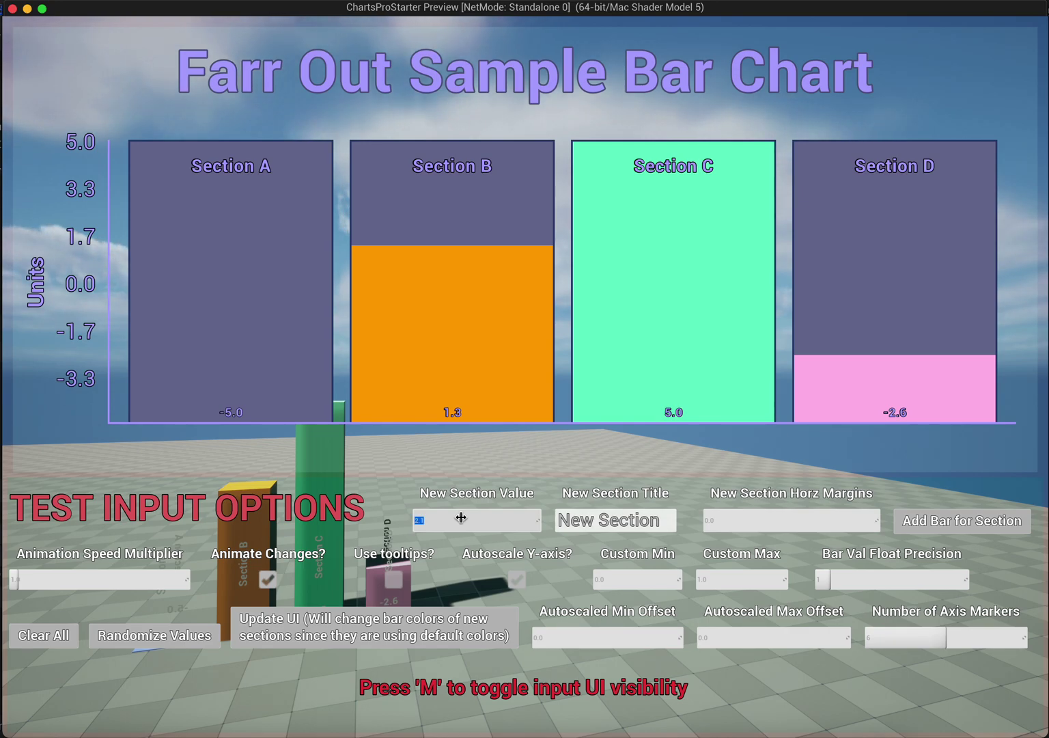
- Add a bar titled 'Section E' with a horizontal margin of 16 to the bar chart
left_click(660, 520)
type("Section E")
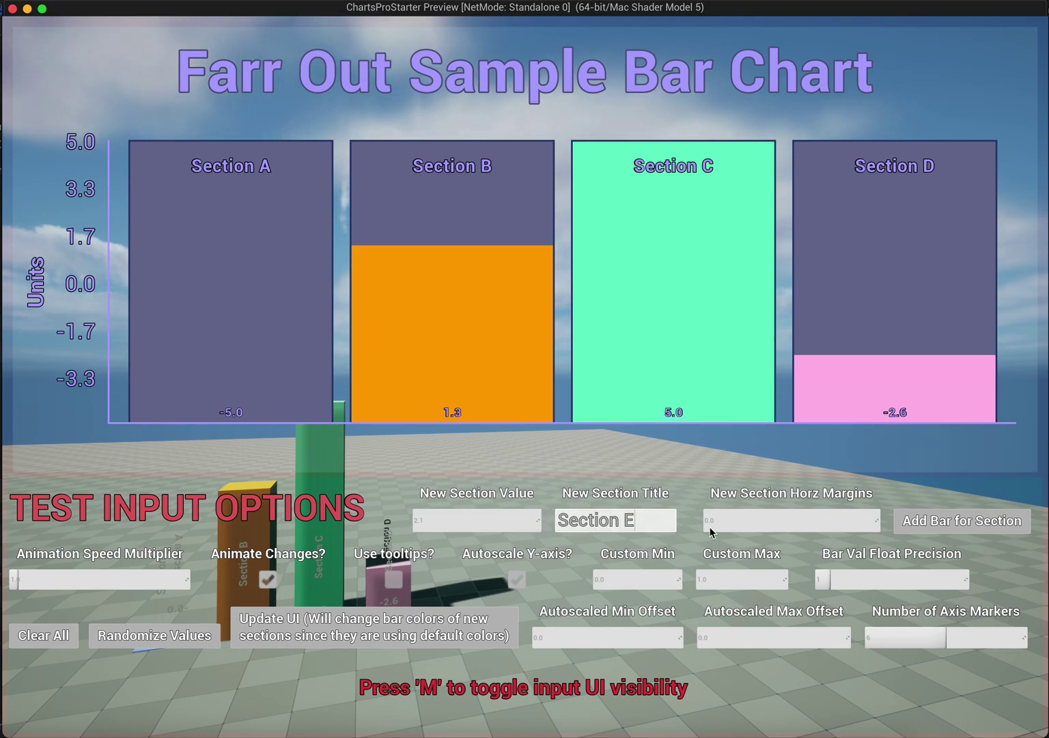
left_click(744, 516)
type("16")
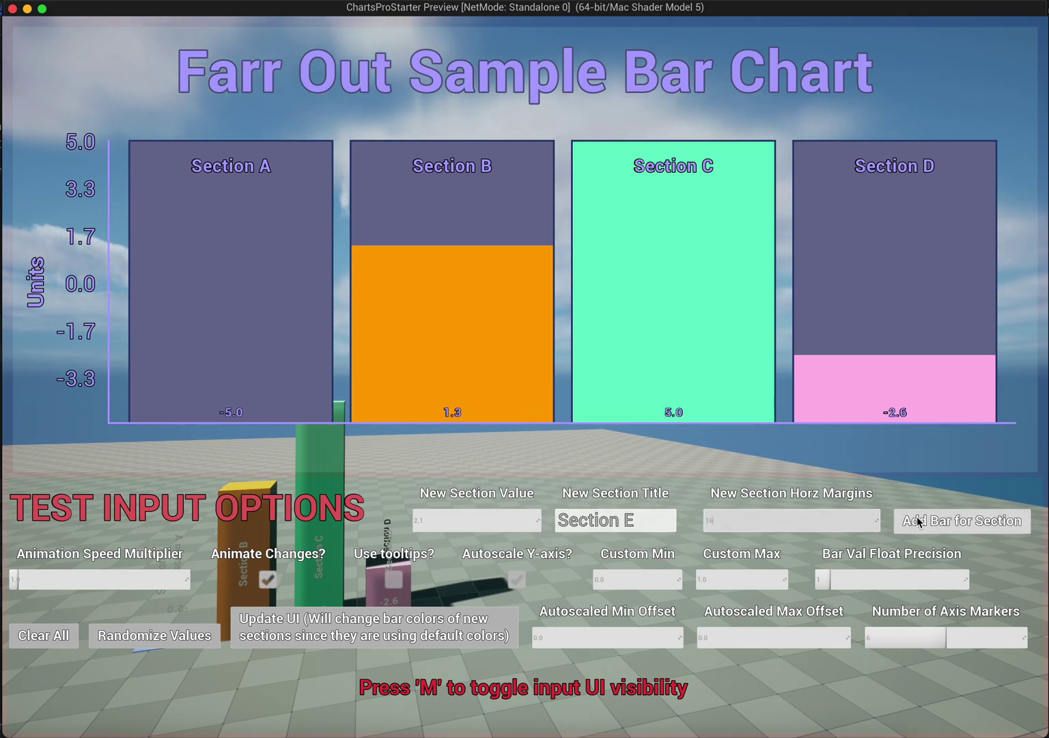
left_click(930, 521)
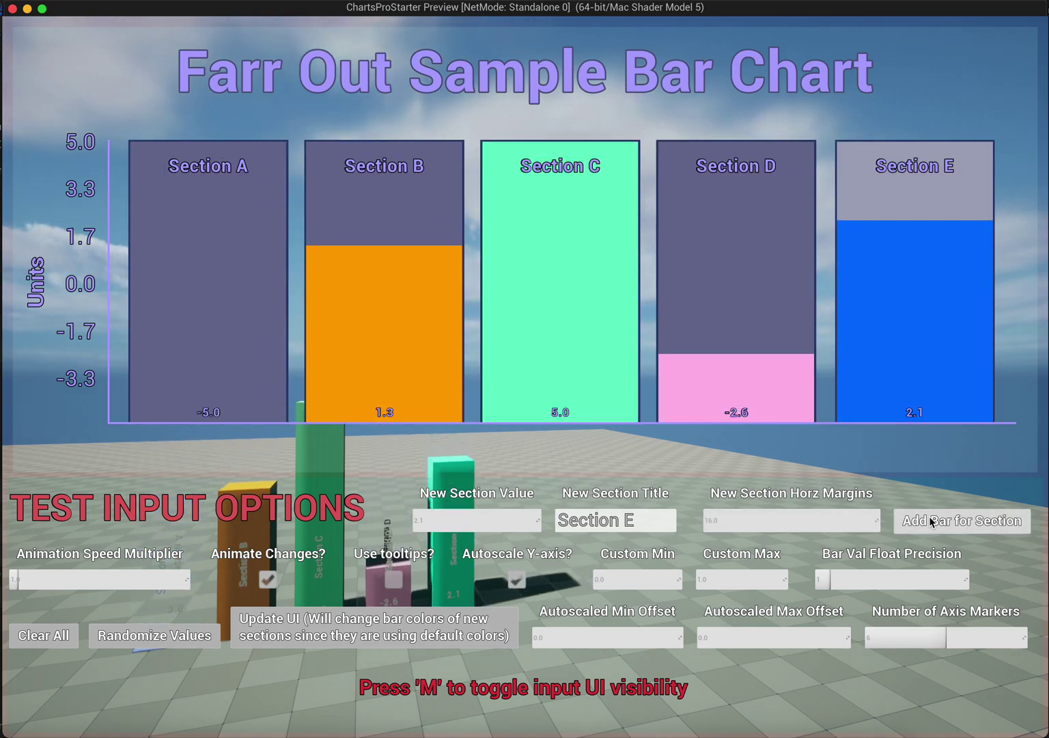
- Set the animation speed multiplier to 1.2, then about 3.48, then about 0.34, redrawing each time
left_click(93, 577)
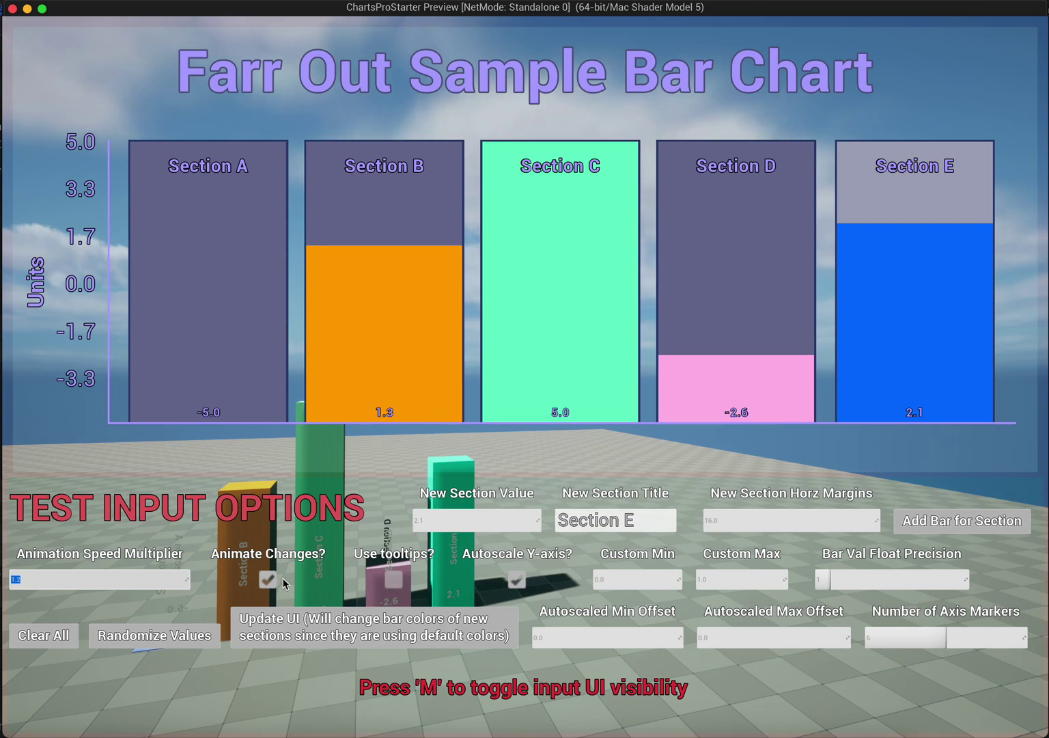
key("Return")
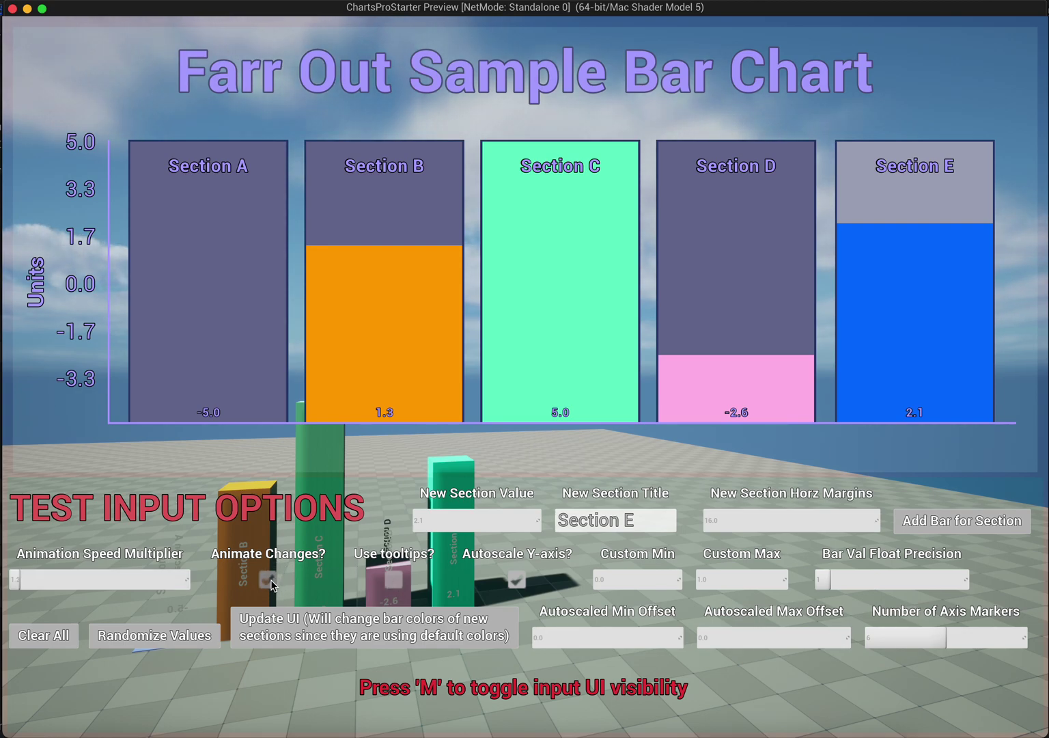
left_click(456, 626)
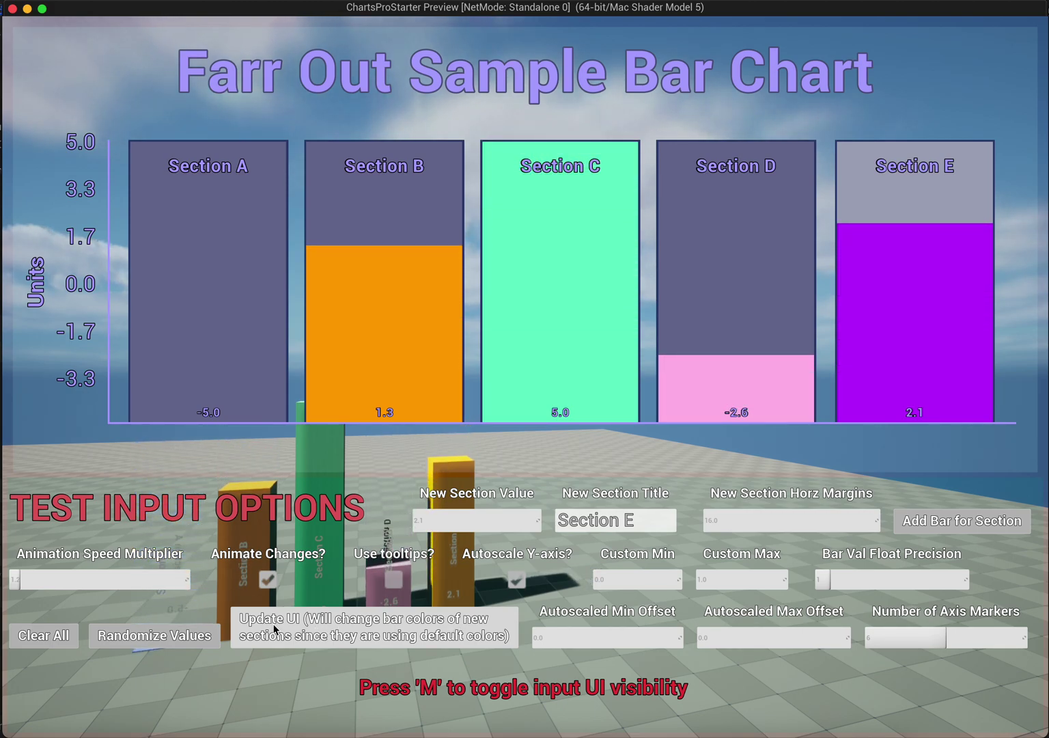
left_click(387, 638)
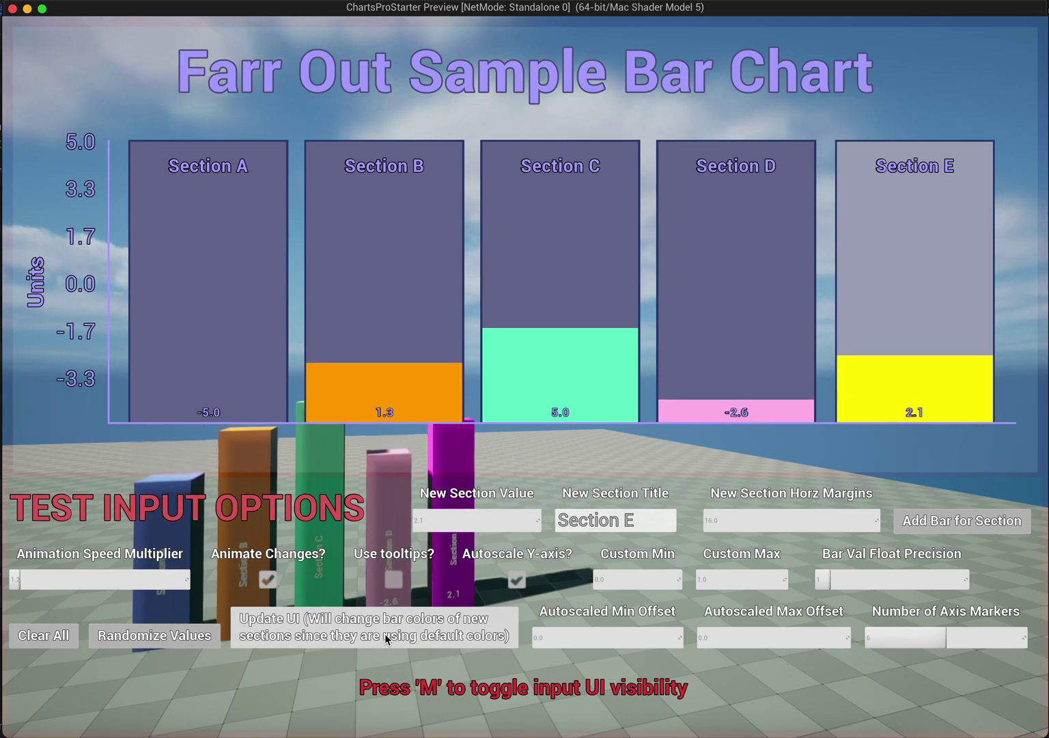
left_click_drag(63, 582, 311, 591)
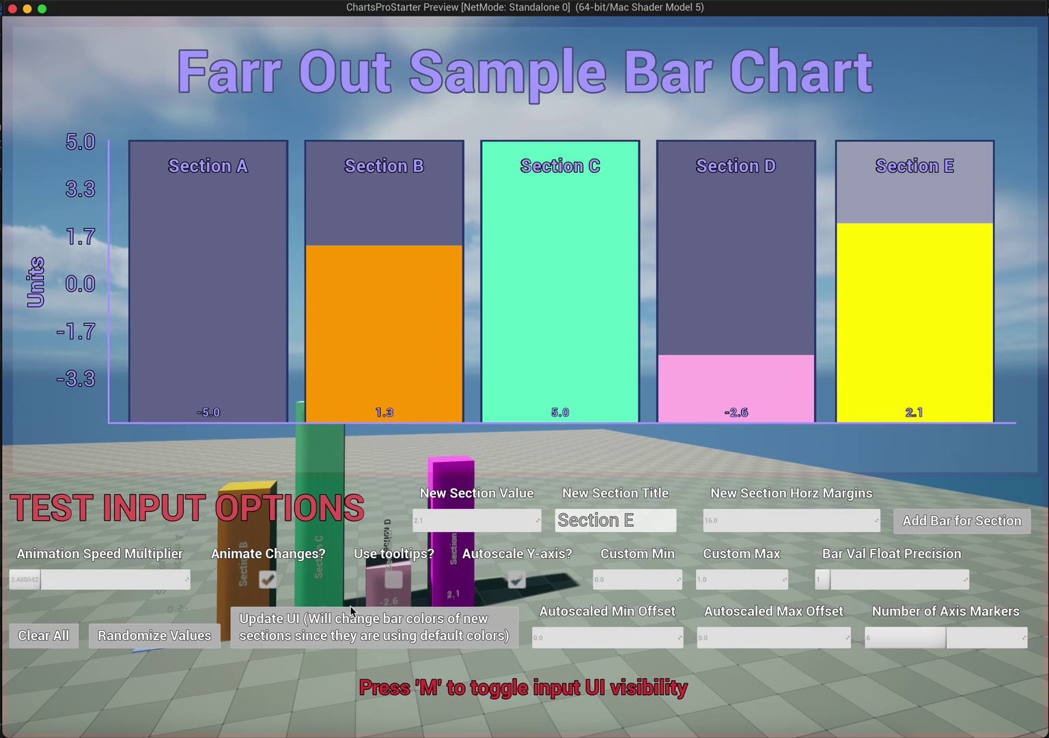
left_click(351, 618)
left_click_drag(145, 574, 12, 579)
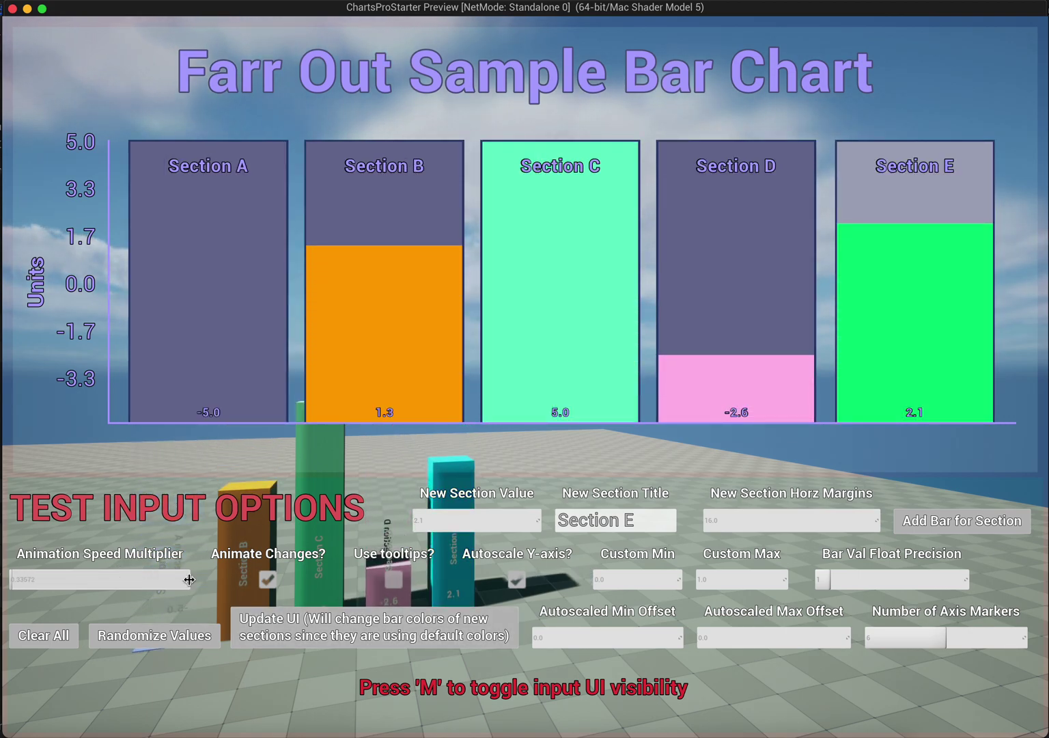
left_click(307, 625)
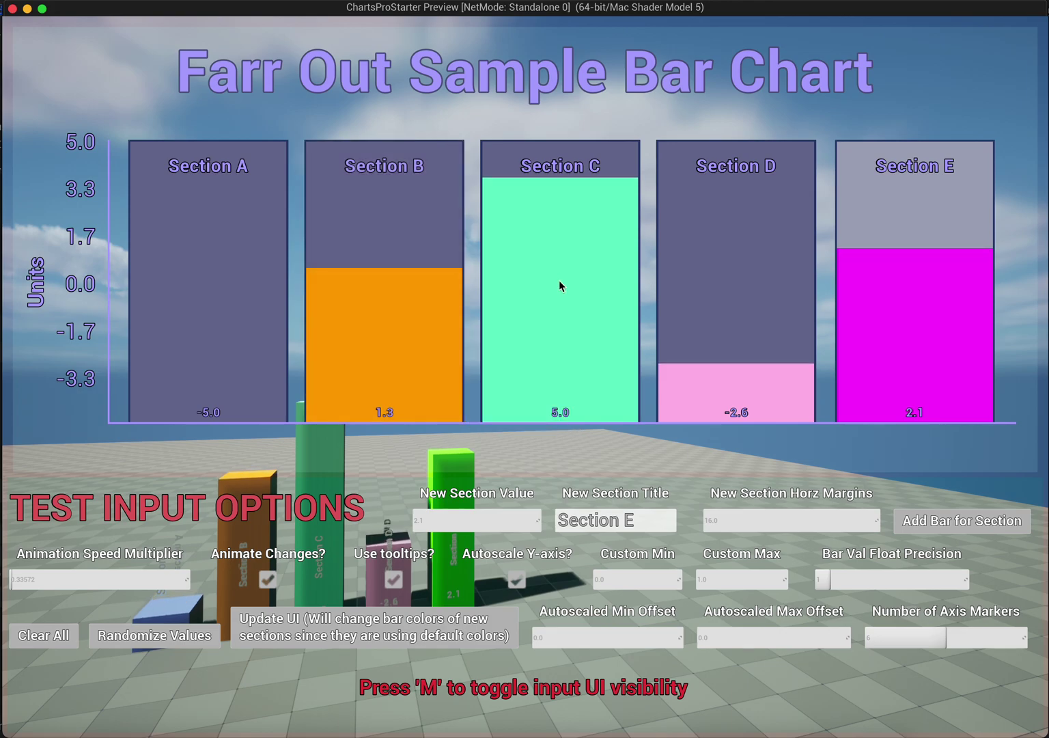
- Toggle Y-axis autoscaling off, on, then off, and redraw using the custom 0–1.0 range
mouse_move(560, 284)
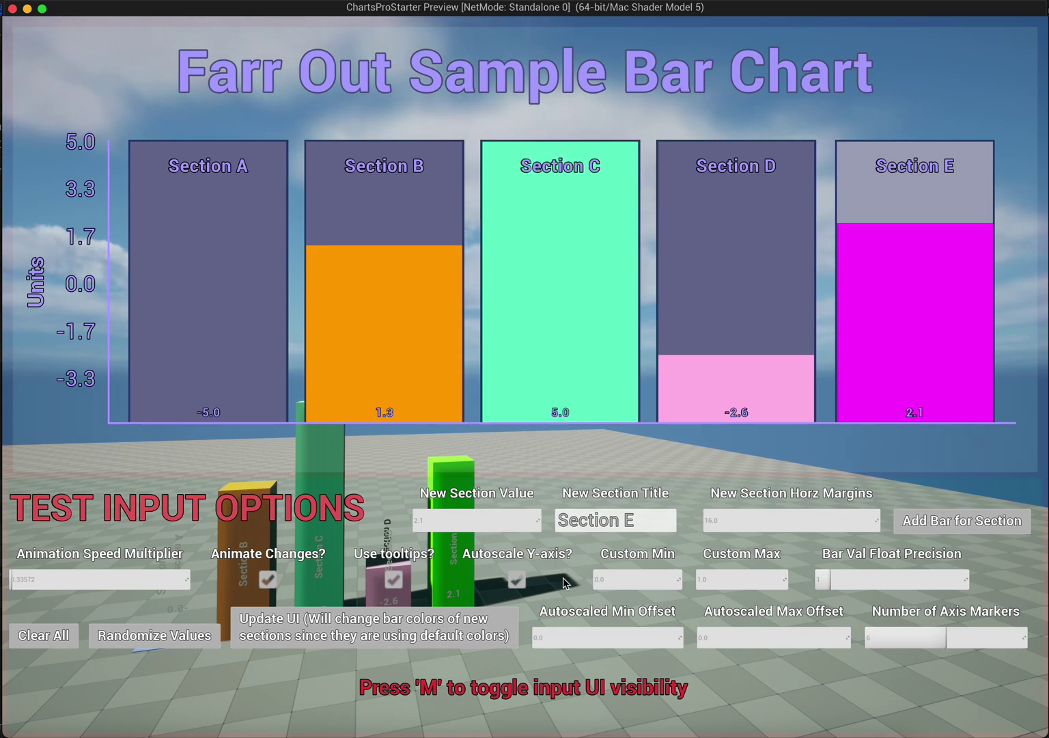
left_click(518, 581)
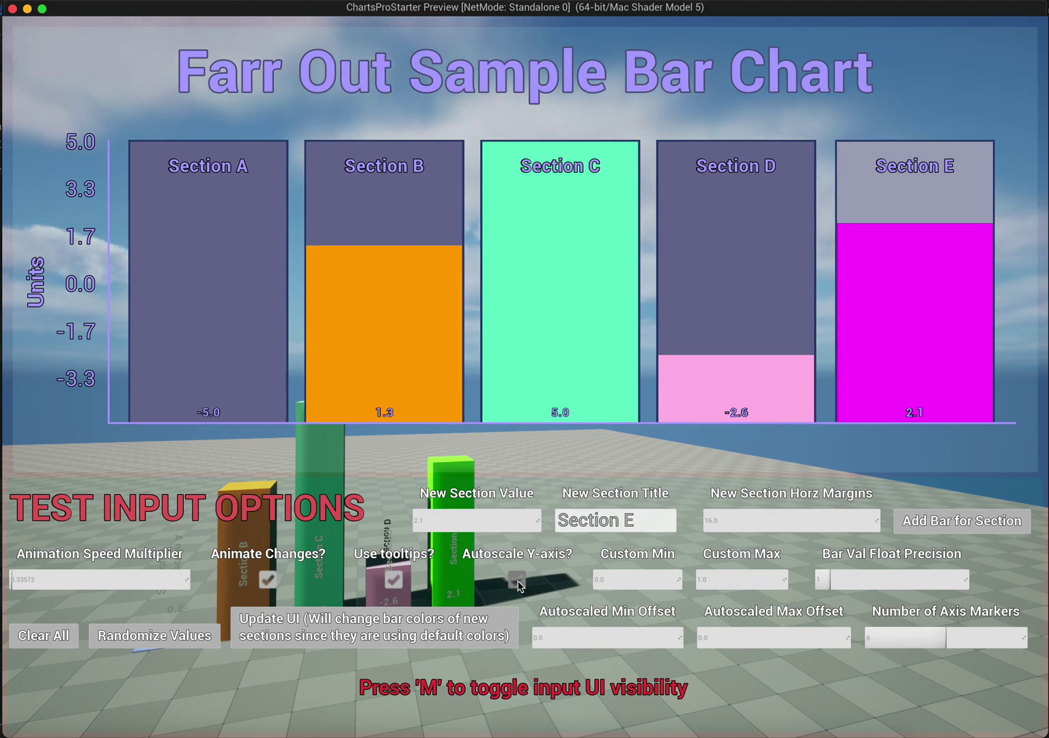
left_click(518, 582)
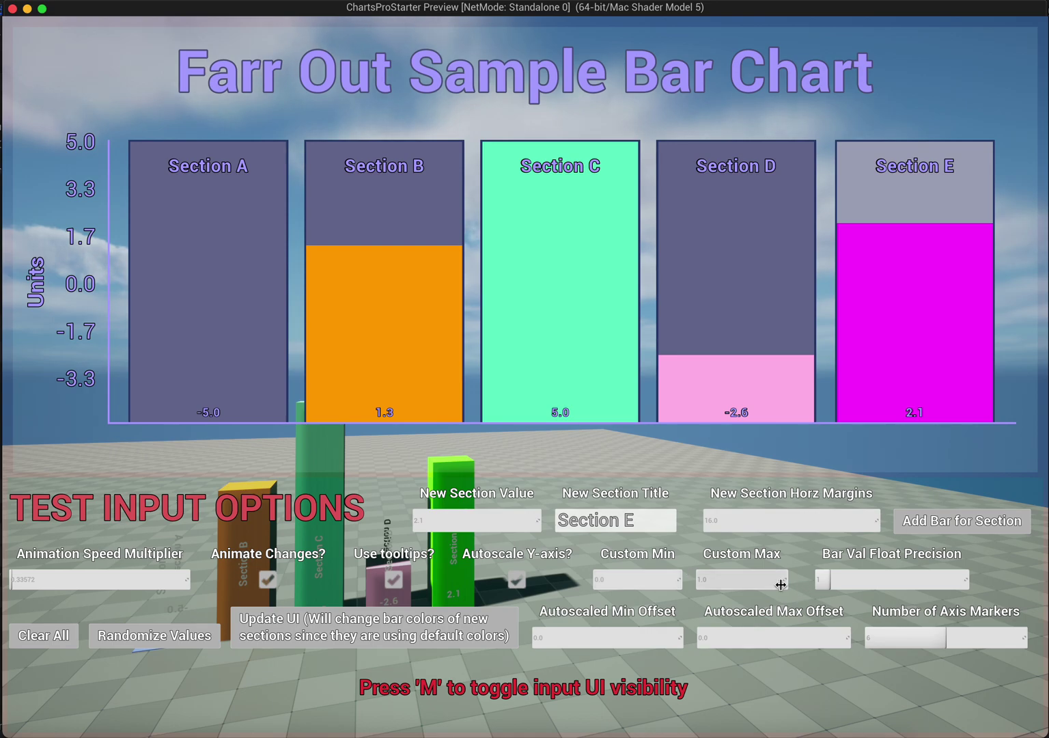
left_click(517, 581)
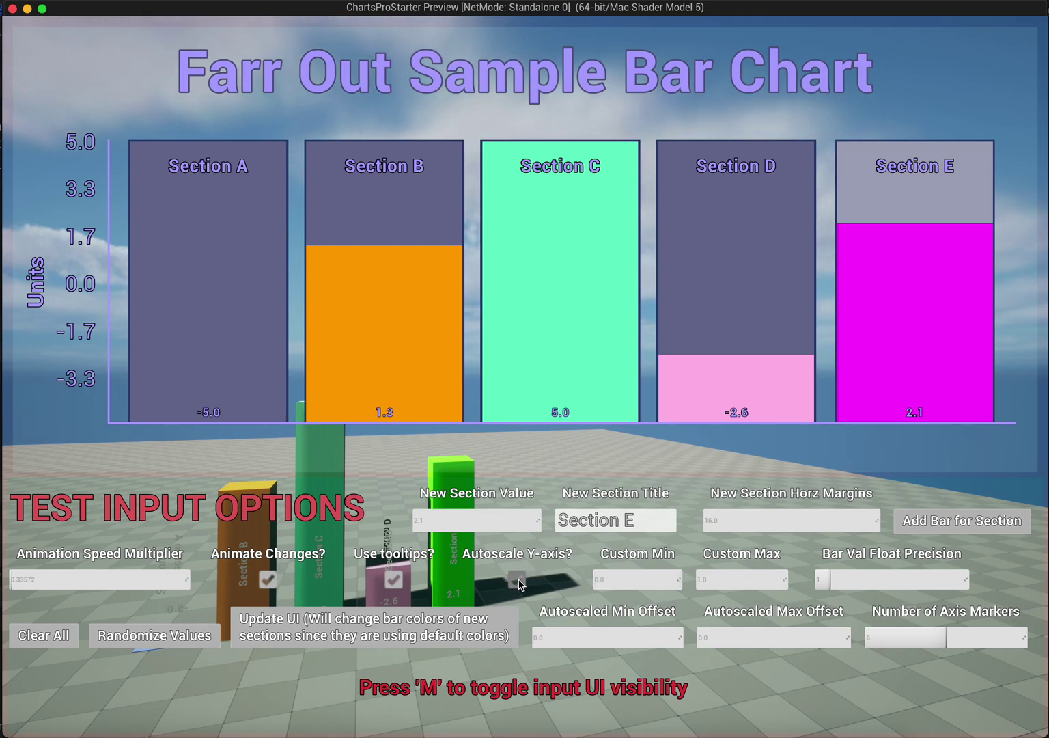
left_click(299, 637)
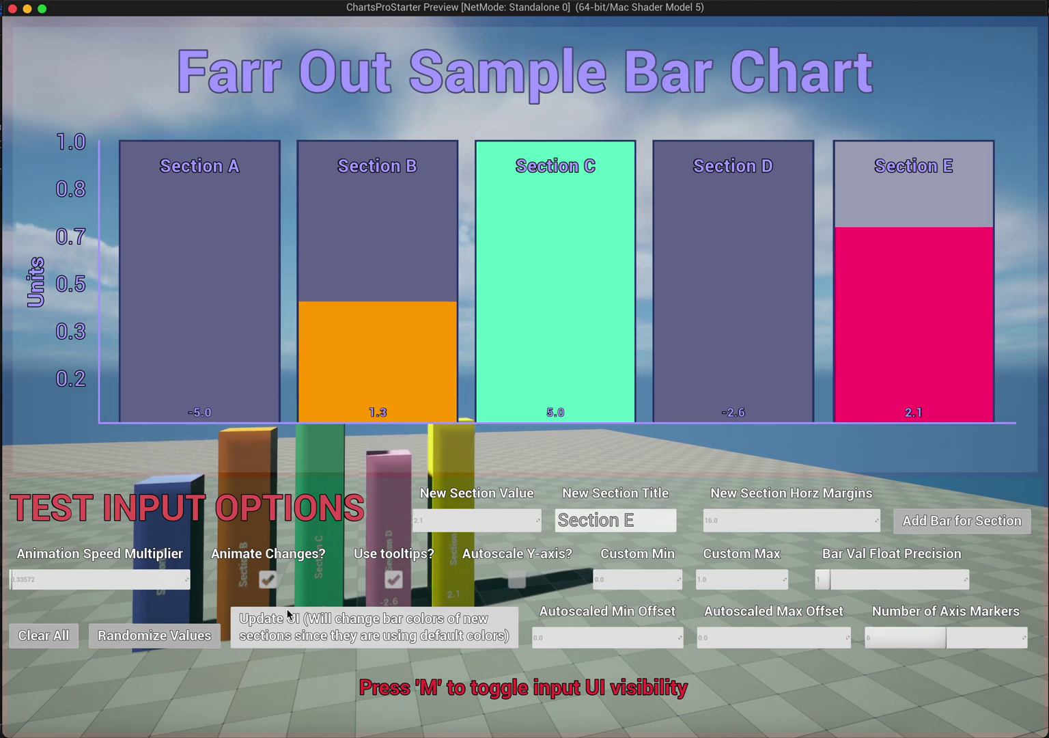
mouse_move(615, 313)
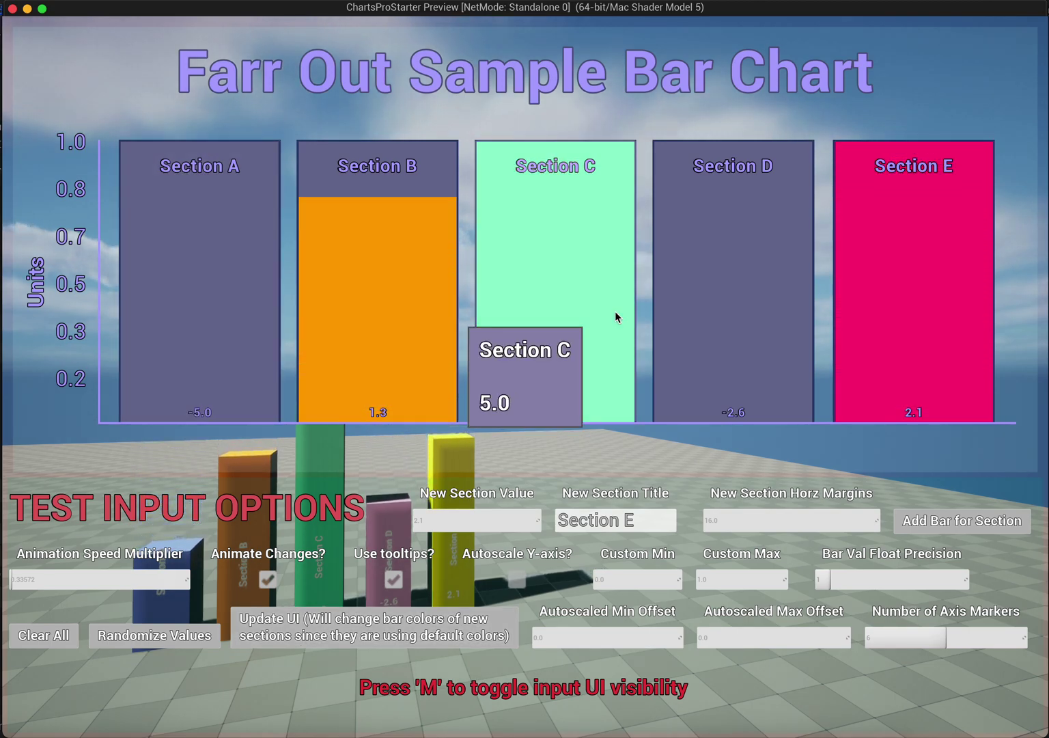
mouse_move(407, 376)
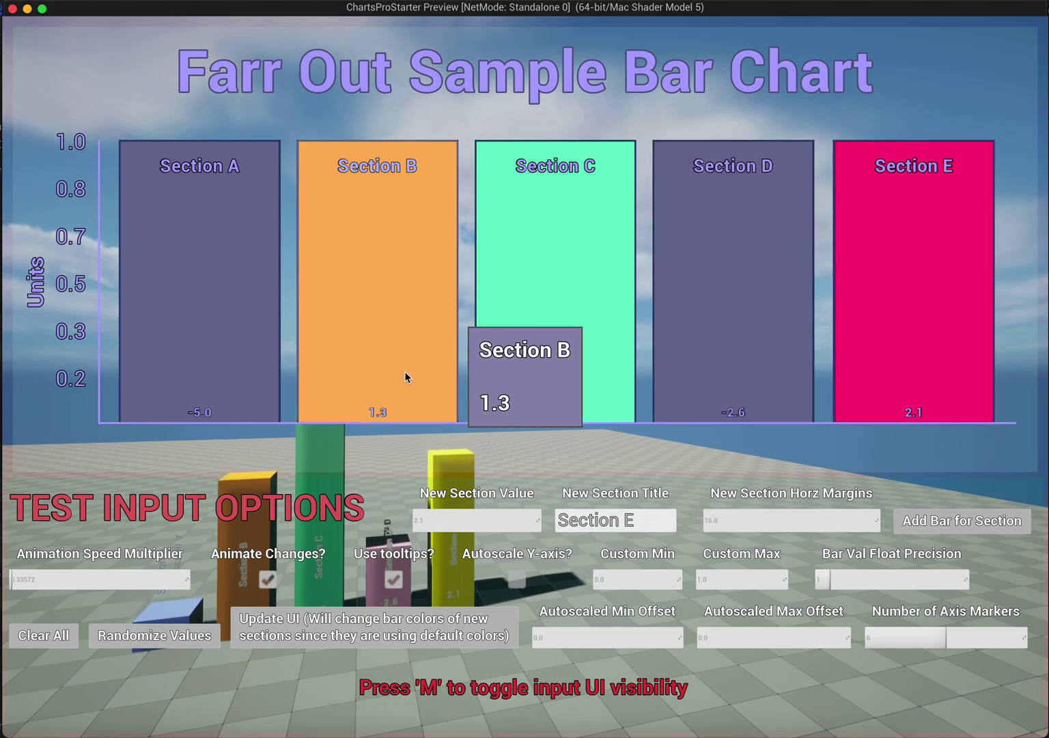
- Re-enable Y-axis autoscaling and set bar value float precision to 2
left_click(515, 581)
left_click(855, 583)
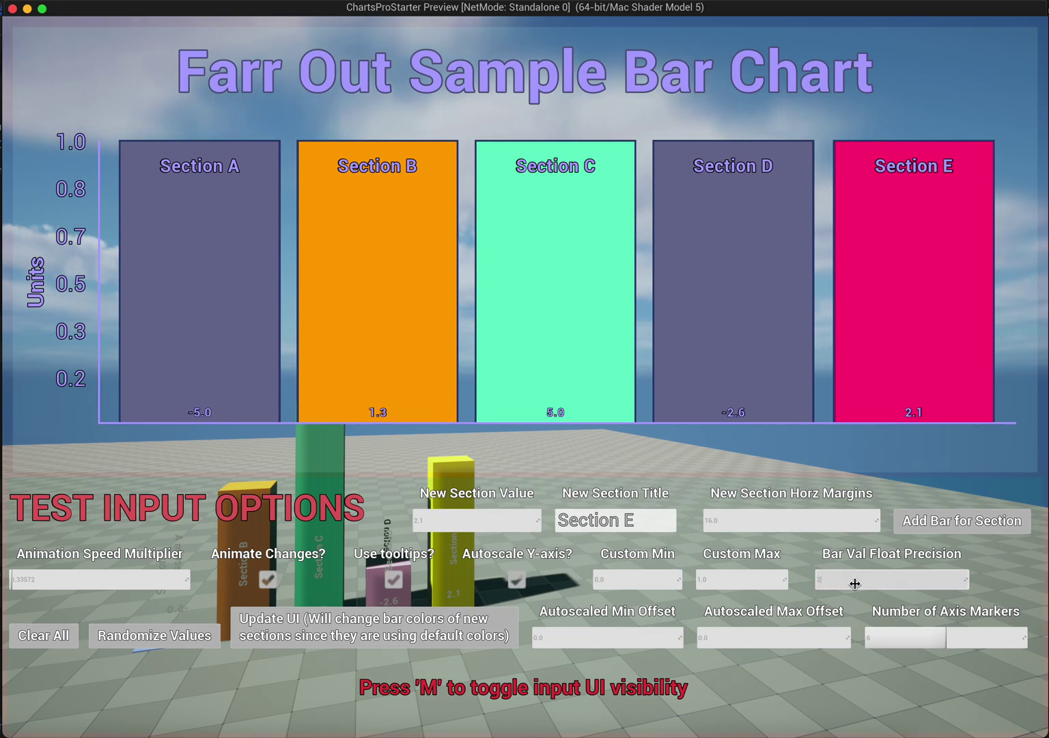
type("2")
- Set both autoscaled offsets to 1.0, raise axis markers to 9, and redraw the chart
left_click_drag(761, 633, 758, 633)
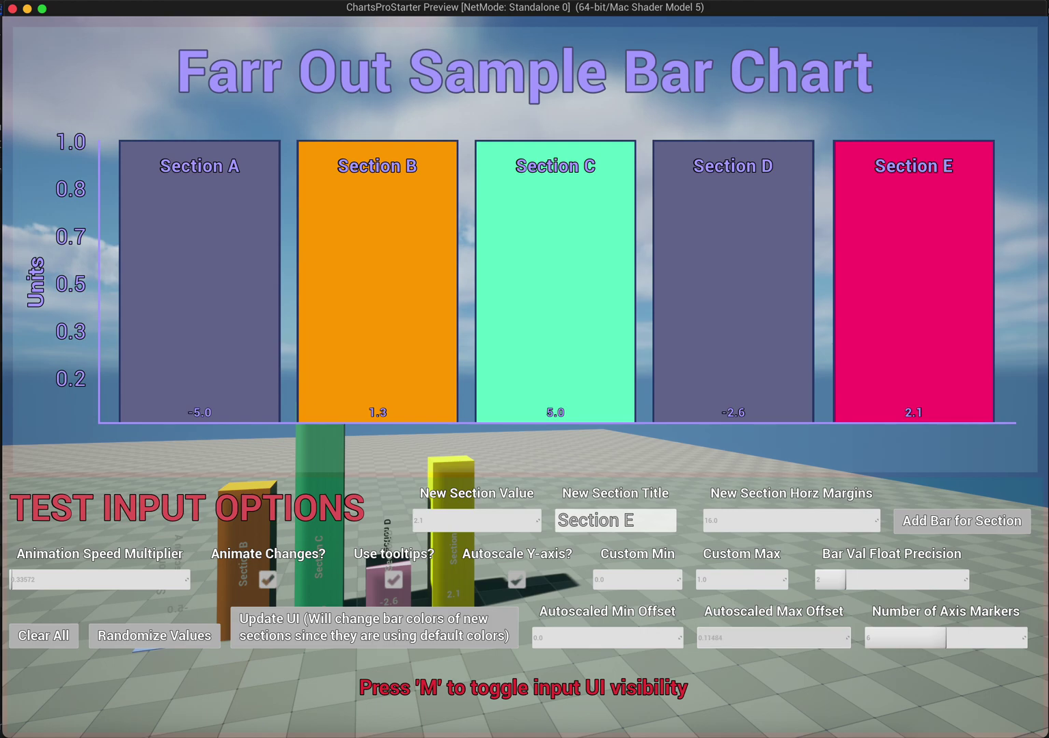
type("1")
left_click(607, 636)
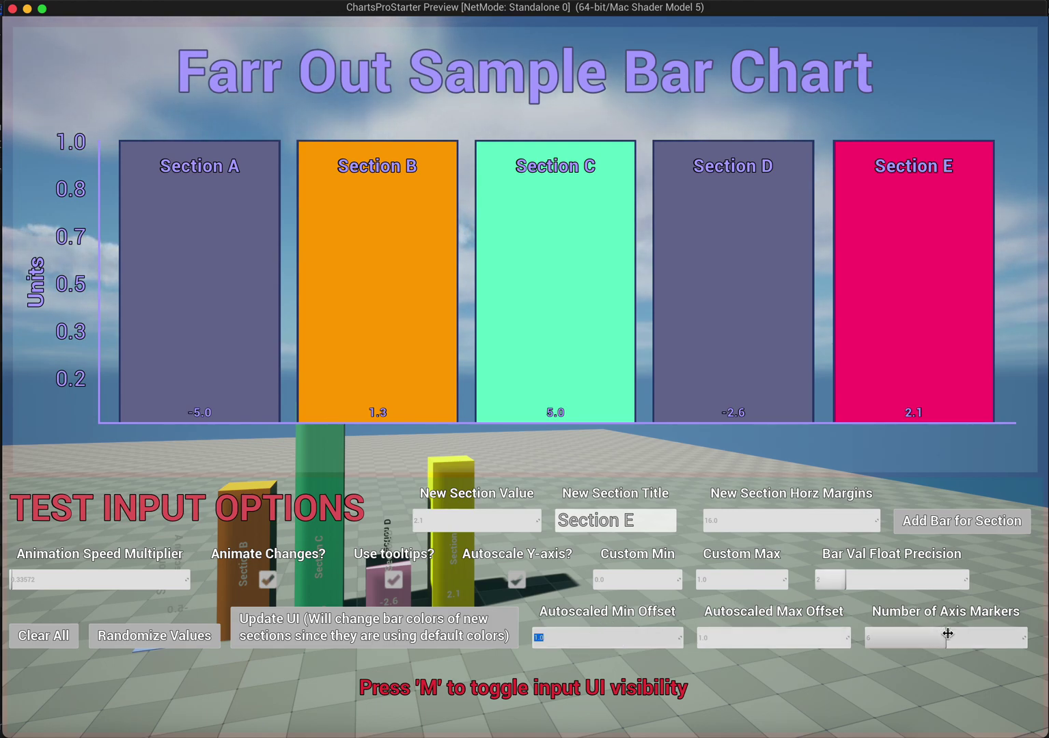
mouse_move(209, 366)
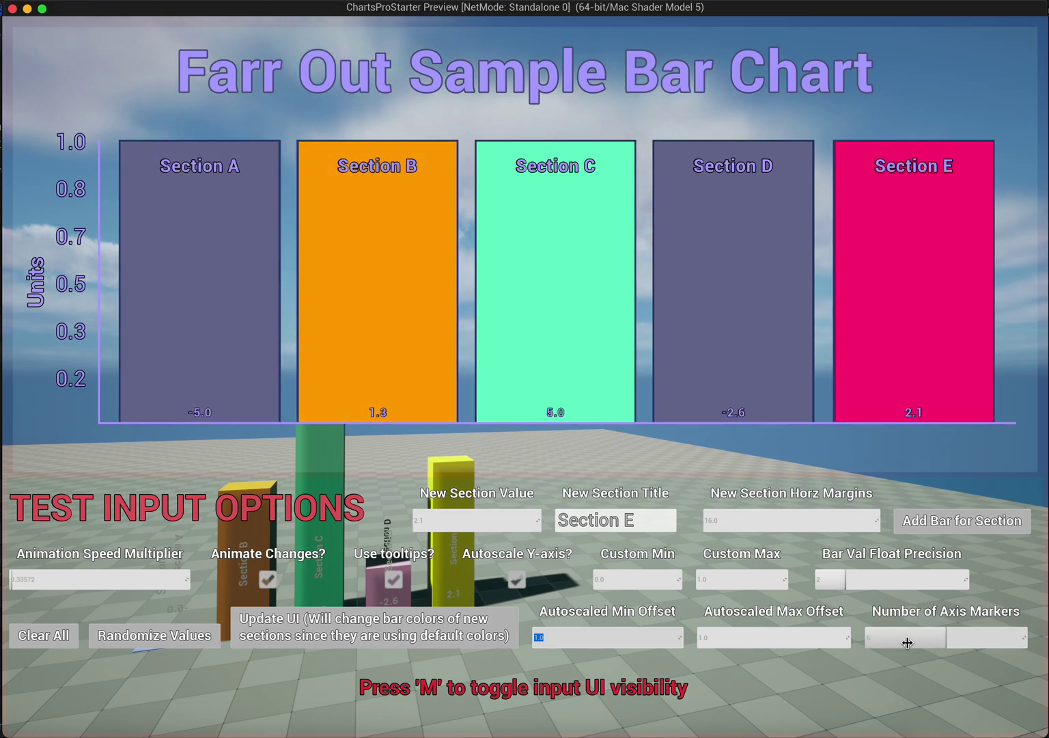
key("Return")
mouse_move(945, 637)
left_mouse_down()
mouse_move(960, 637)
mouse_move(936, 642)
left_mouse_up()
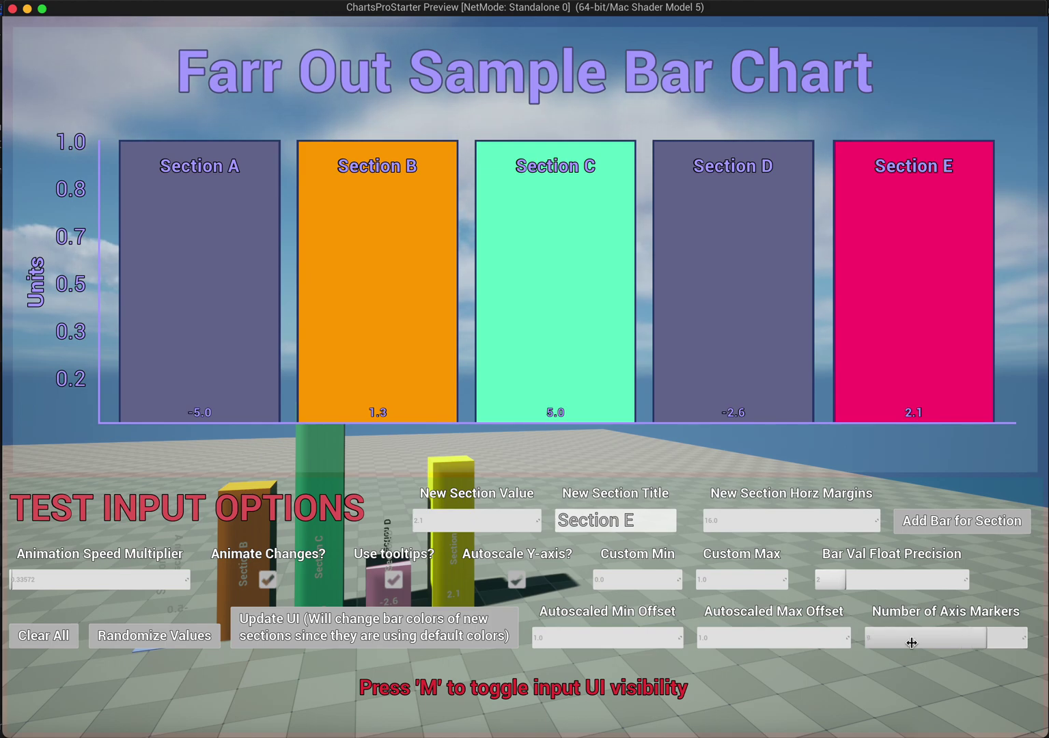
left_click(409, 625)
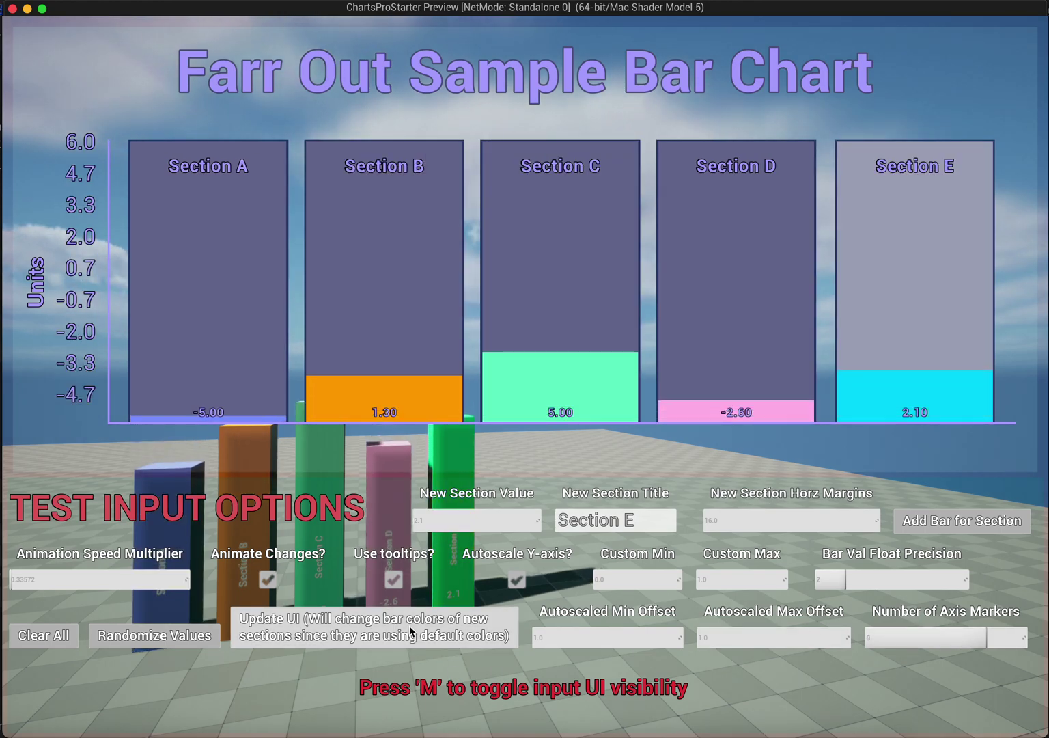
mouse_move(425, 297)
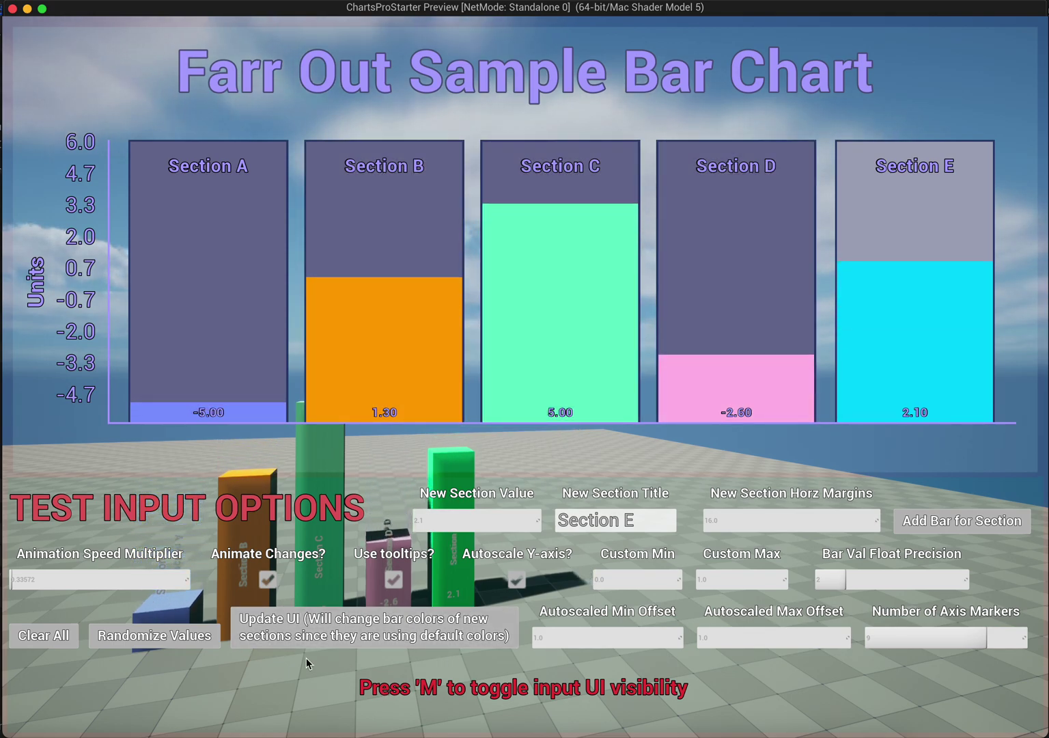
- Raise animation speed to about 3.3 and randomize the bars three times, ending at 2.92, -5.90, 4.14, -3.18, 4.03
left_click_drag(129, 571, 157, 572)
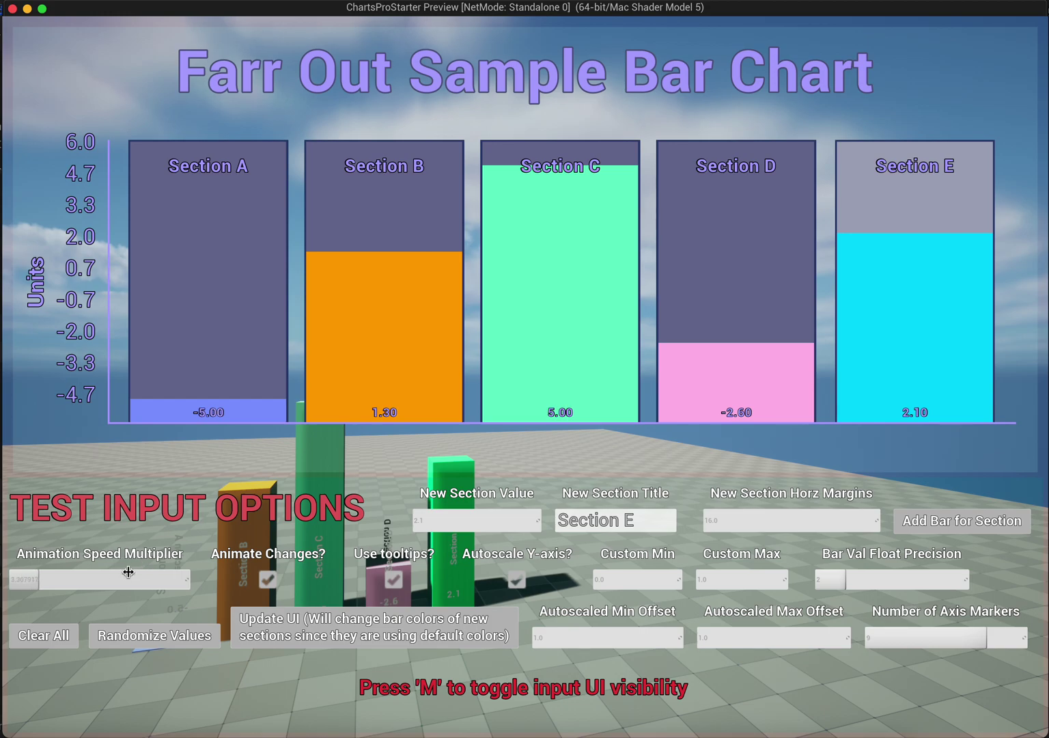
left_click(154, 635)
left_click(155, 637)
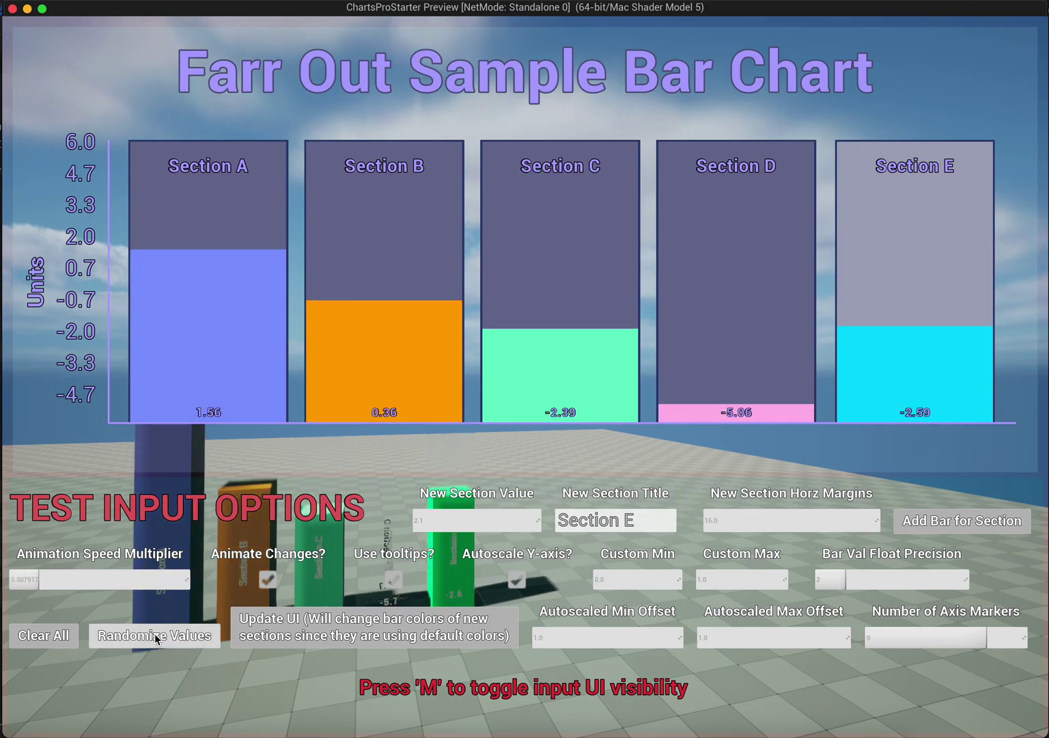
left_click(156, 636)
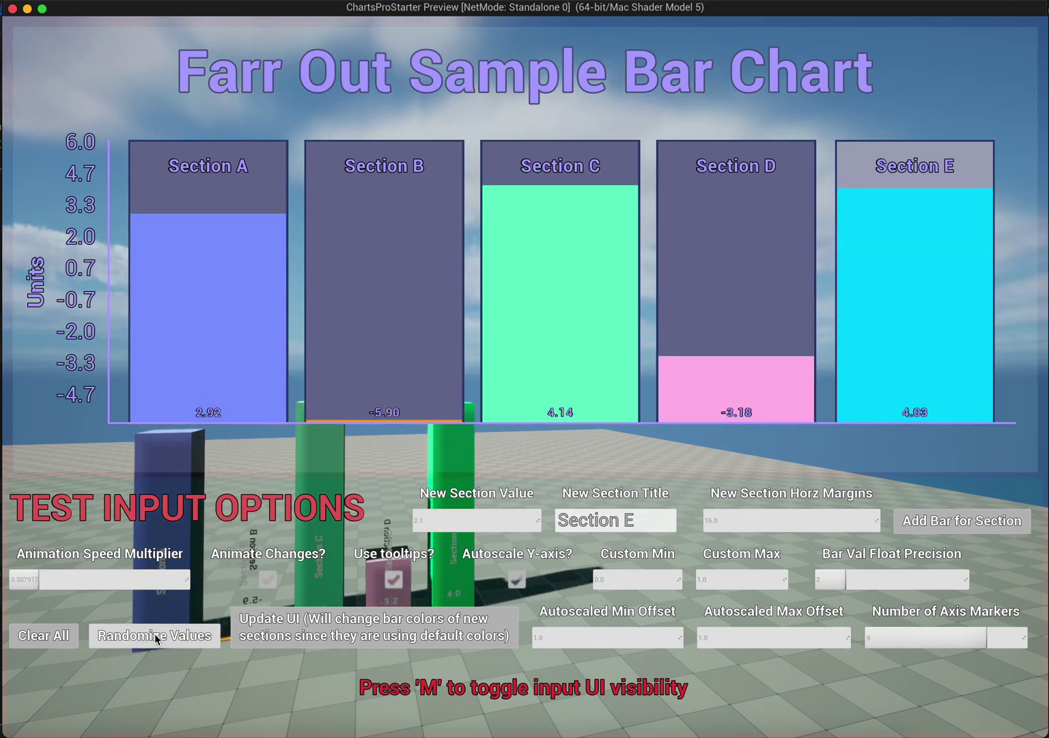